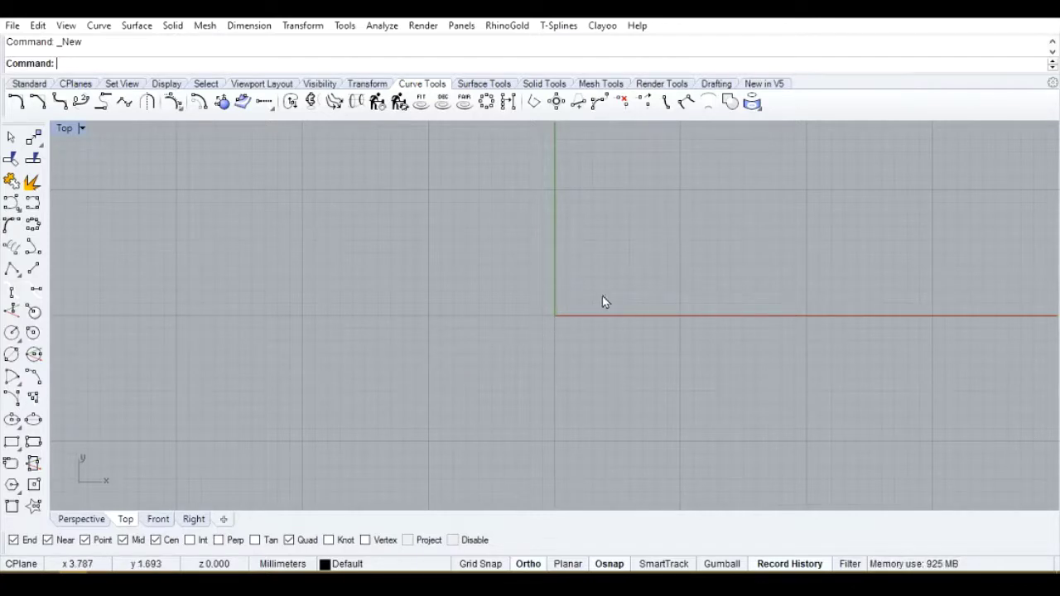
# Pan the empty Top viewport and bring up its title menu to reach Background Bitmap
pyautogui.moveTo(563, 279); pyautogui.dragTo(566, 350, button='right')
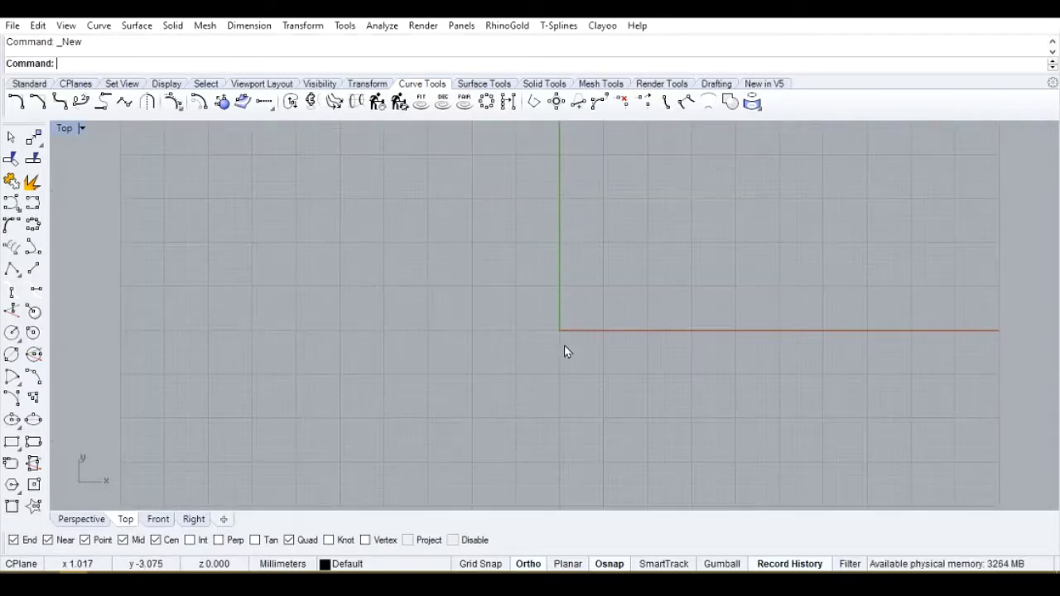
pyautogui.scroll(-5, 533, 345)
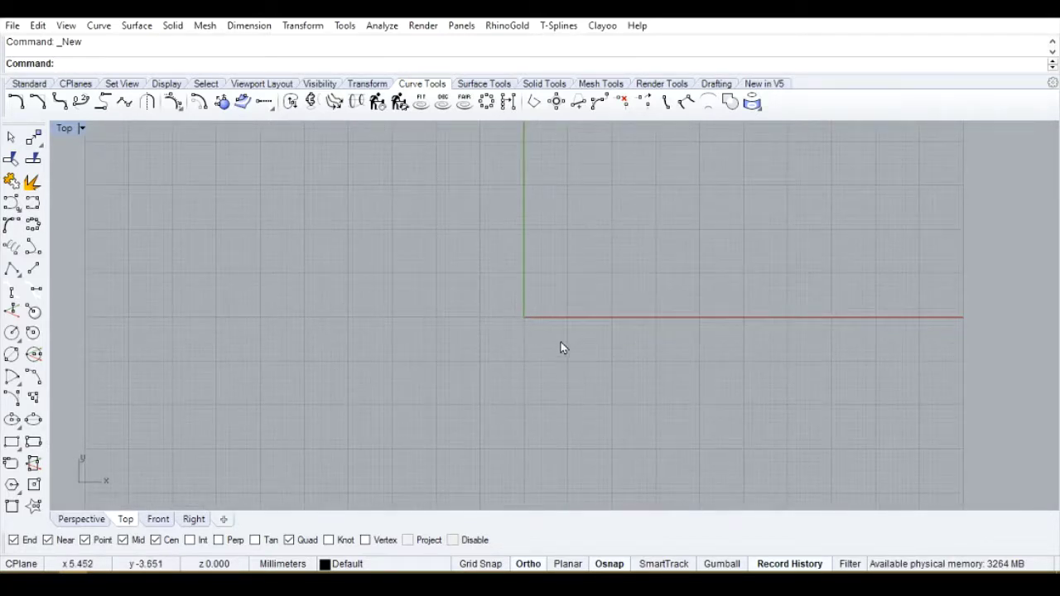
pyautogui.scroll(5, 539, 340)
pyautogui.moveTo(450, 280); pyautogui.dragTo(502, 296, button='right')
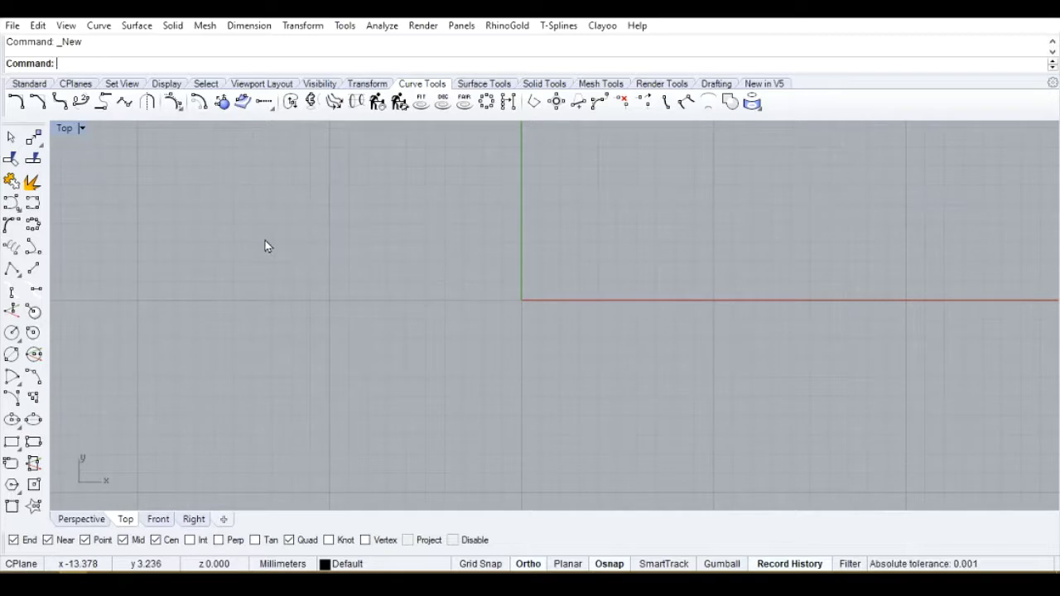
pyautogui.moveTo(443, 268); pyautogui.dragTo(456, 294, button='right')
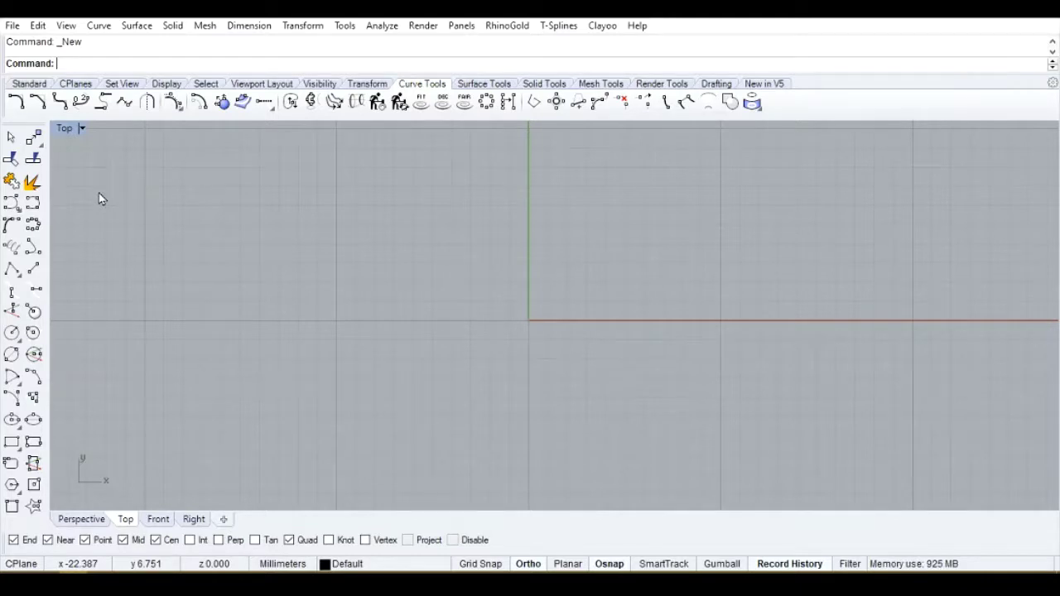
pyautogui.click(82, 131)
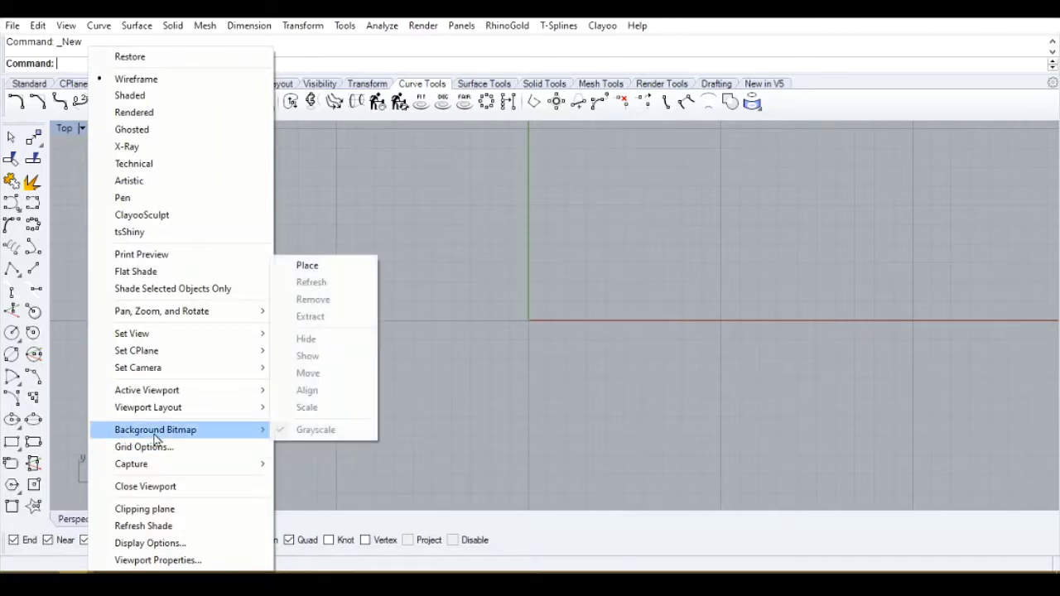
pyautogui.moveTo(156, 430)
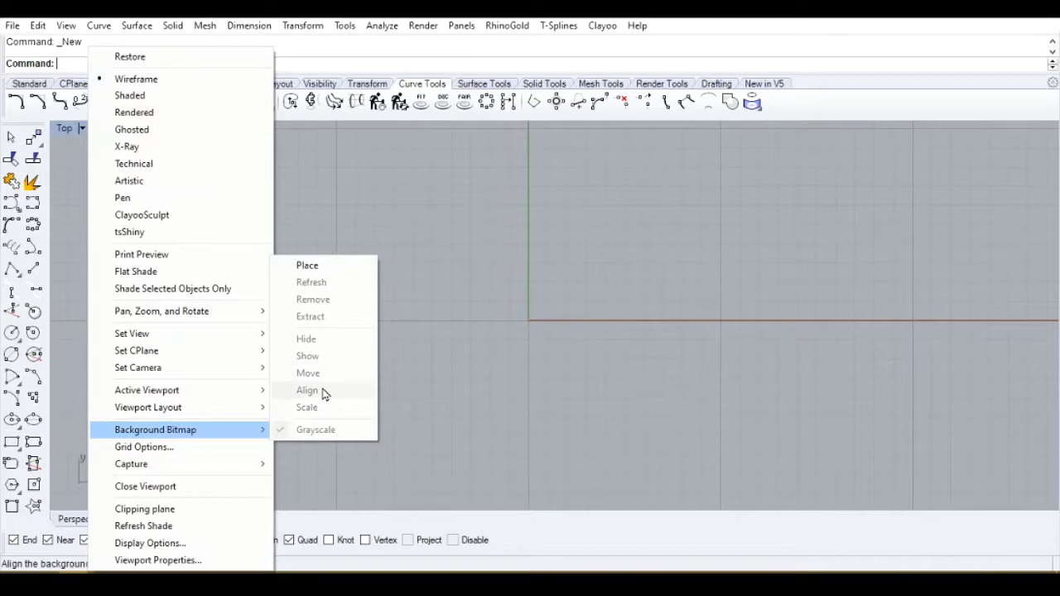
# Place the 41Wb1MsvPhL pendant photo as the Top viewport background by picking two corners
pyautogui.click(314, 265)
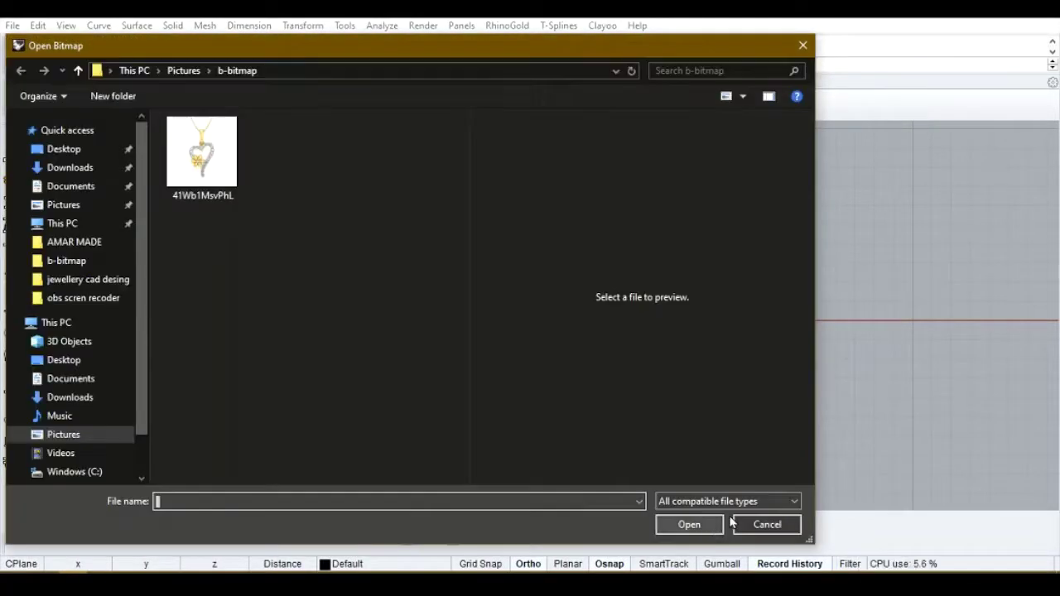
pyautogui.click(200, 170)
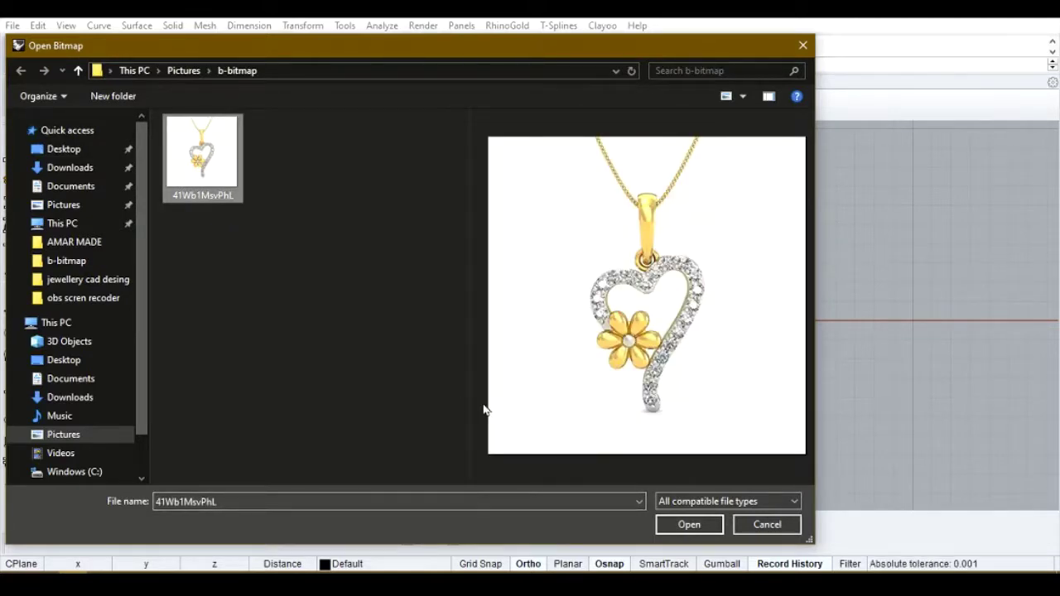
pyautogui.click(706, 533)
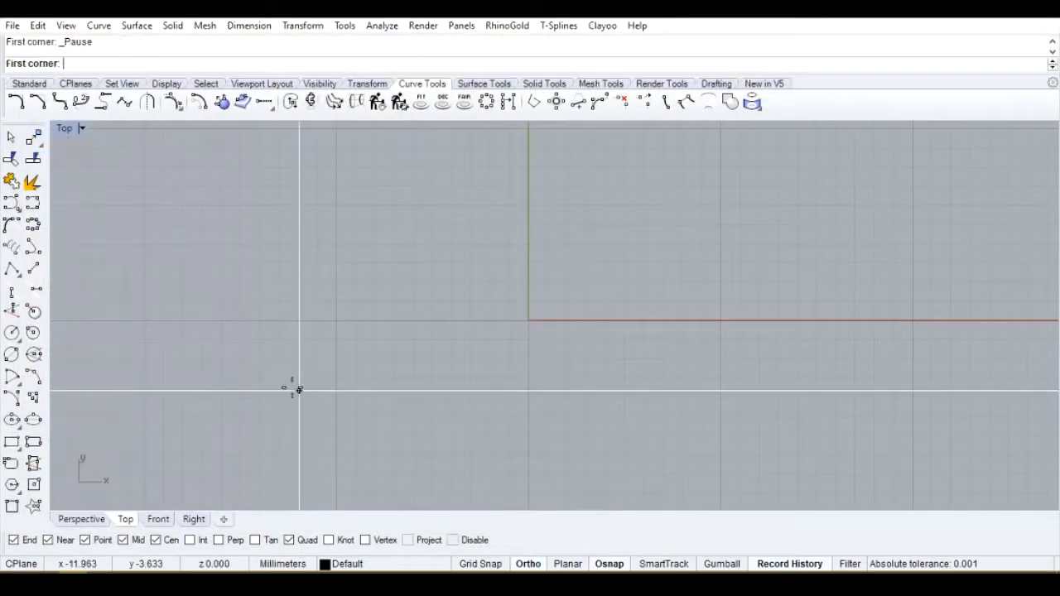
pyautogui.click(140, 375)
pyautogui.click(357, 370)
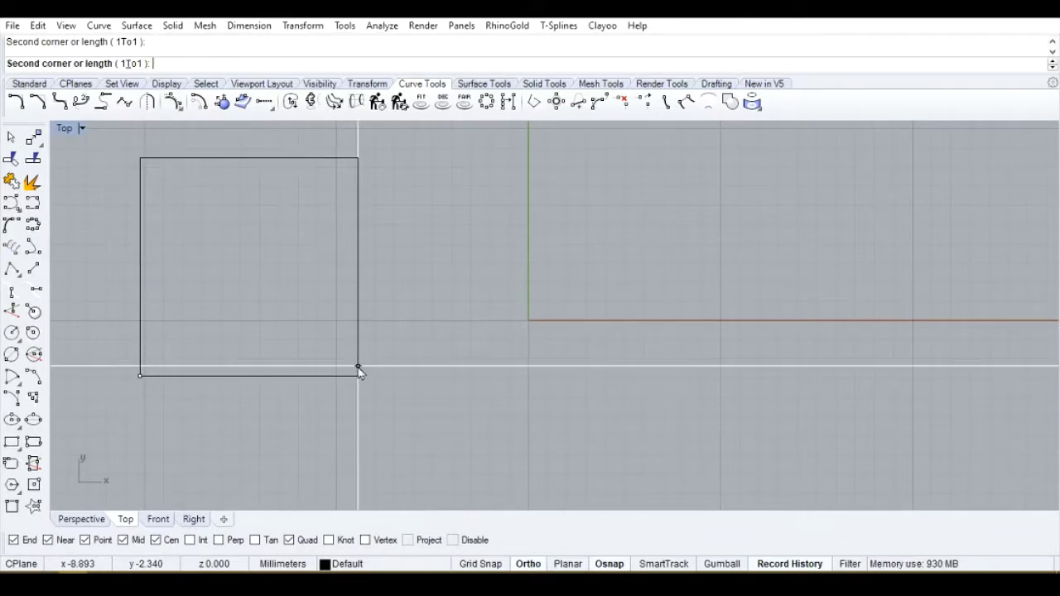
# Show the background photo in full colour (Grayscale=No) with Filter=Yes
pyautogui.scroll(2, 210, 282)
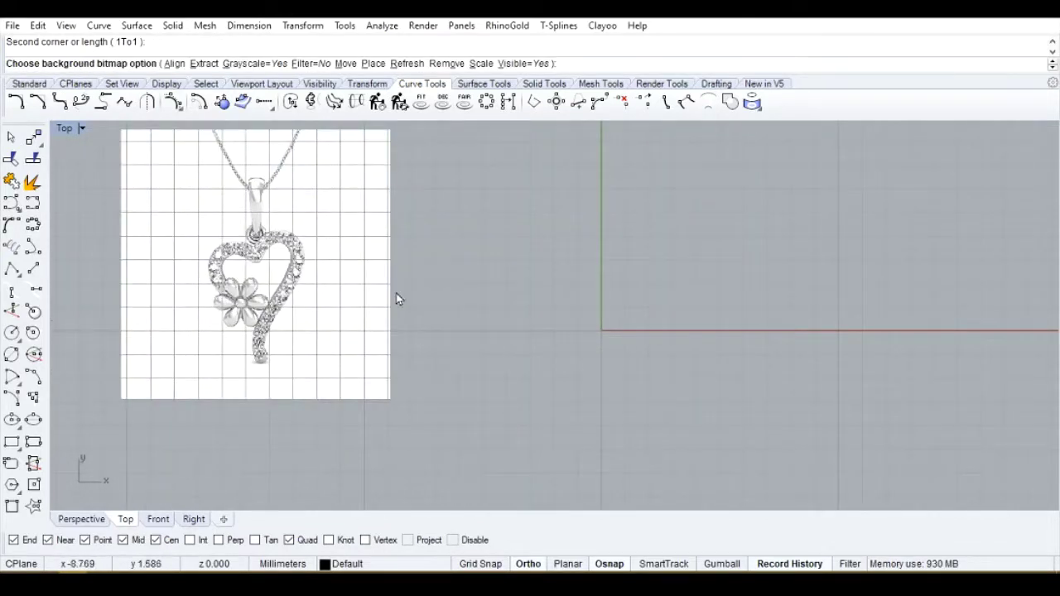
pyautogui.moveTo(397, 298); pyautogui.dragTo(429, 308, button='right')
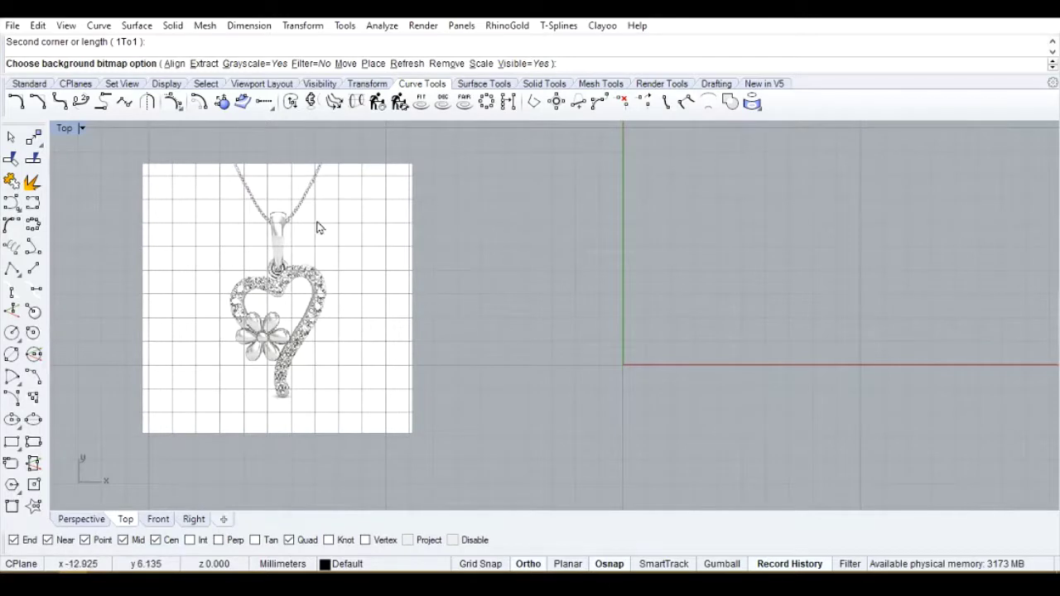
pyautogui.click(270, 65)
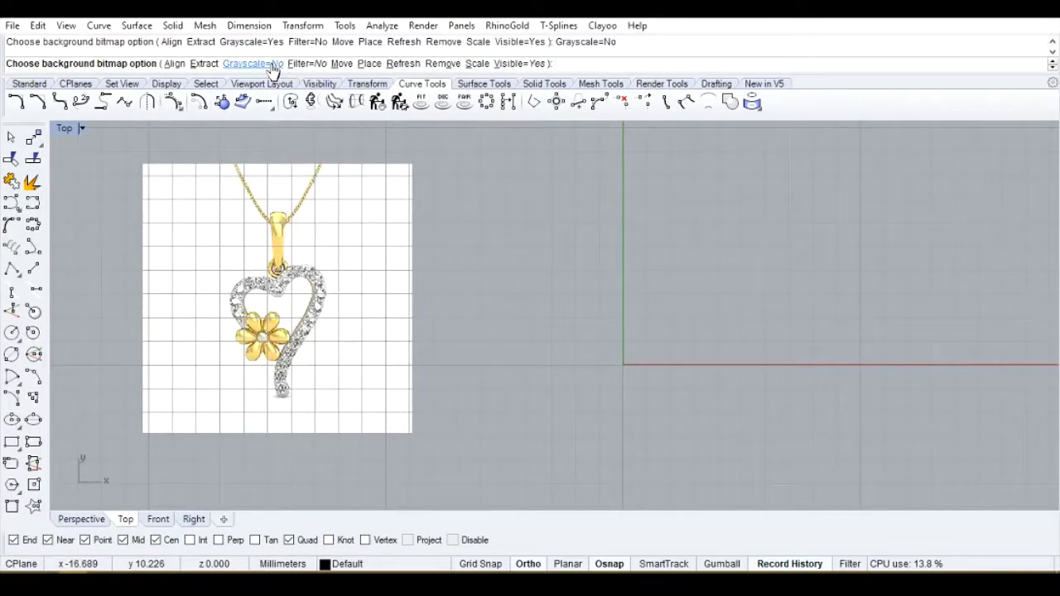
pyautogui.click(307, 64)
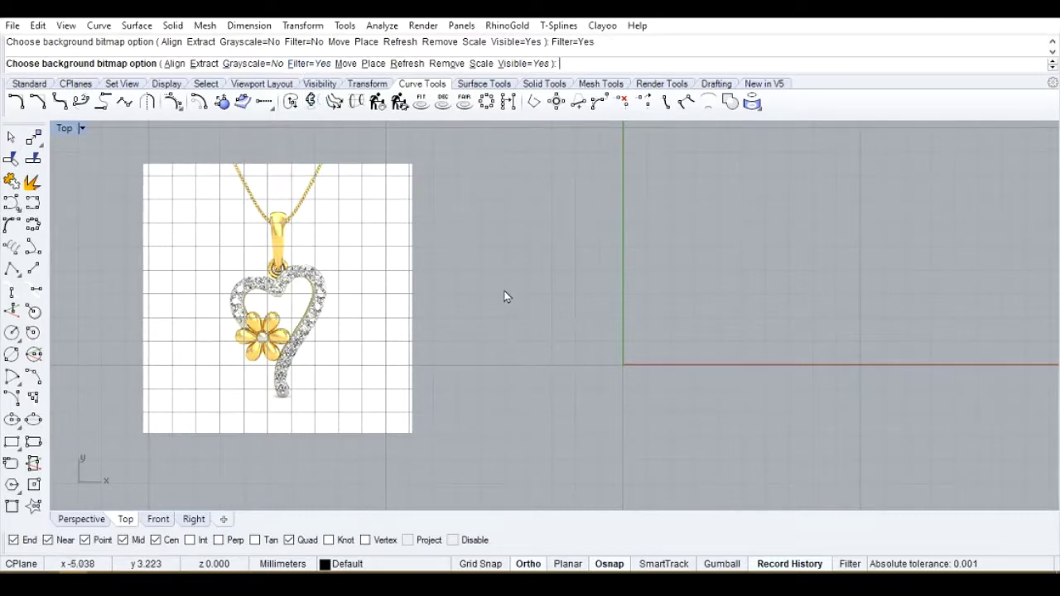
# Turn off the Top viewport grid with F7 and finish the BackgroundBitmap command
pyautogui.scroll(-2, 426, 292)
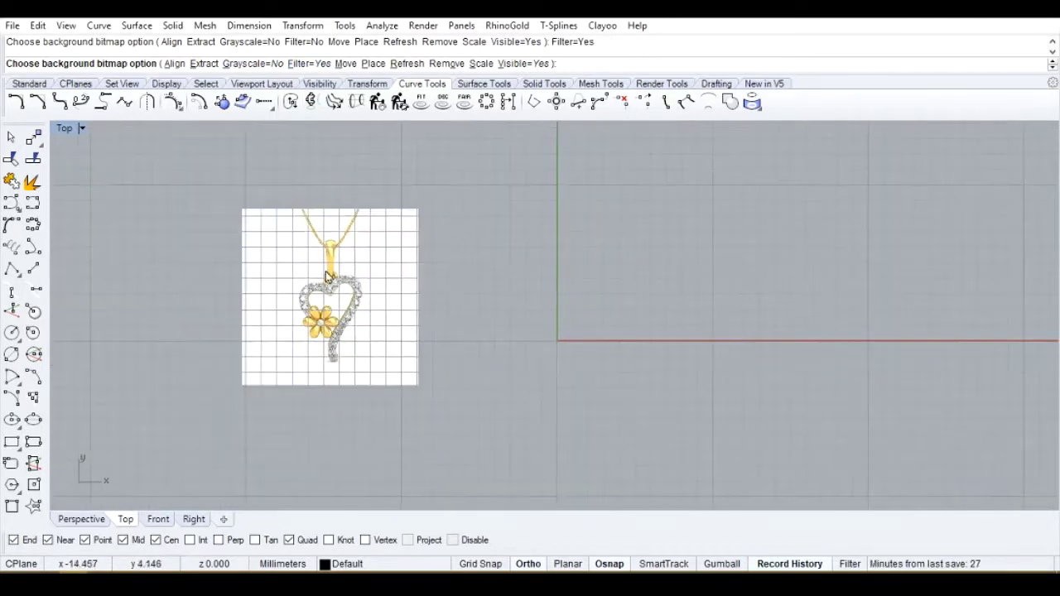
pyautogui.scroll(3, 318, 307)
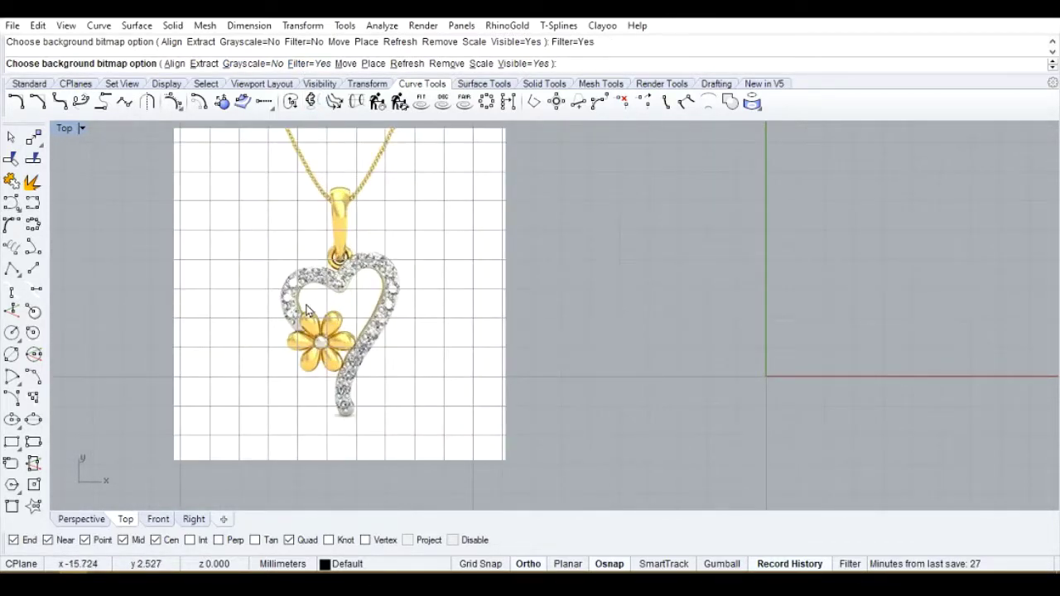
pyautogui.press('F7')
pyautogui.scroll(-3, 487, 325)
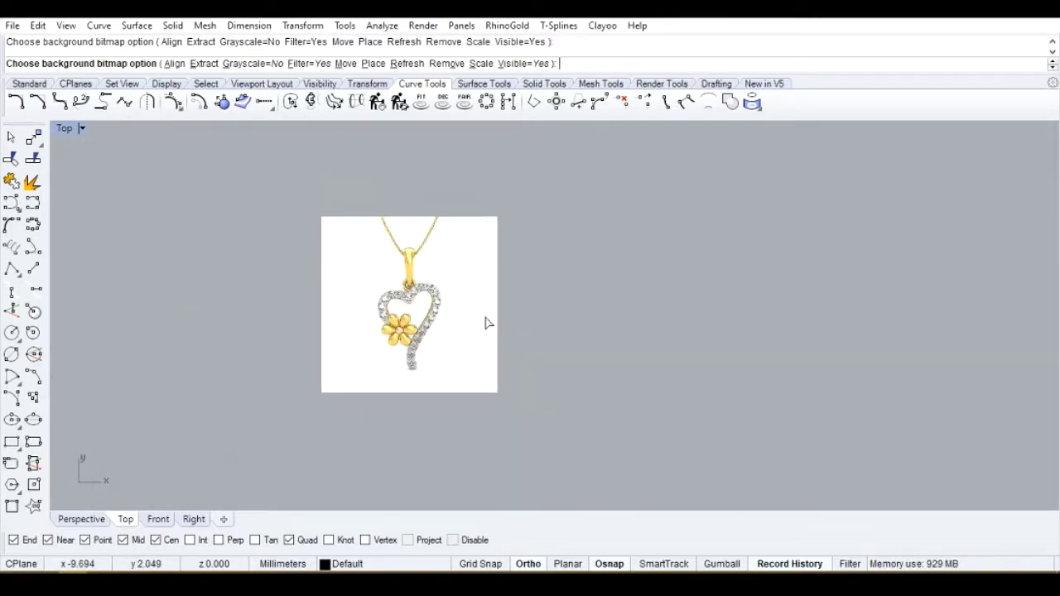
pyautogui.scroll(2, 464, 317)
pyautogui.scroll(1, 463, 317)
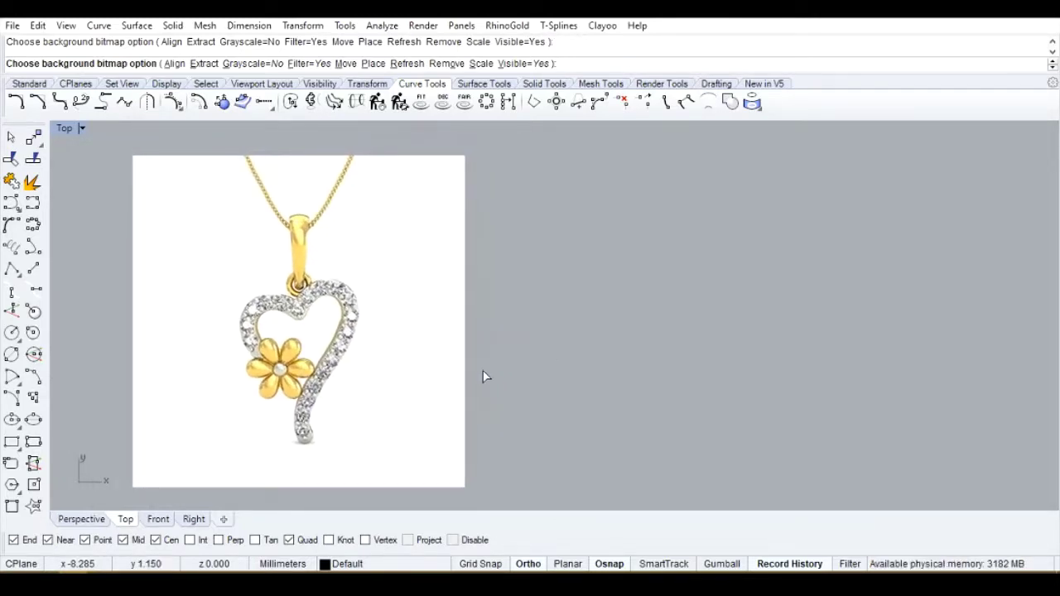
pyautogui.press('Return')
# Zoom in closely on the heart of the pendant photo
pyautogui.scroll(-2, 359, 362)
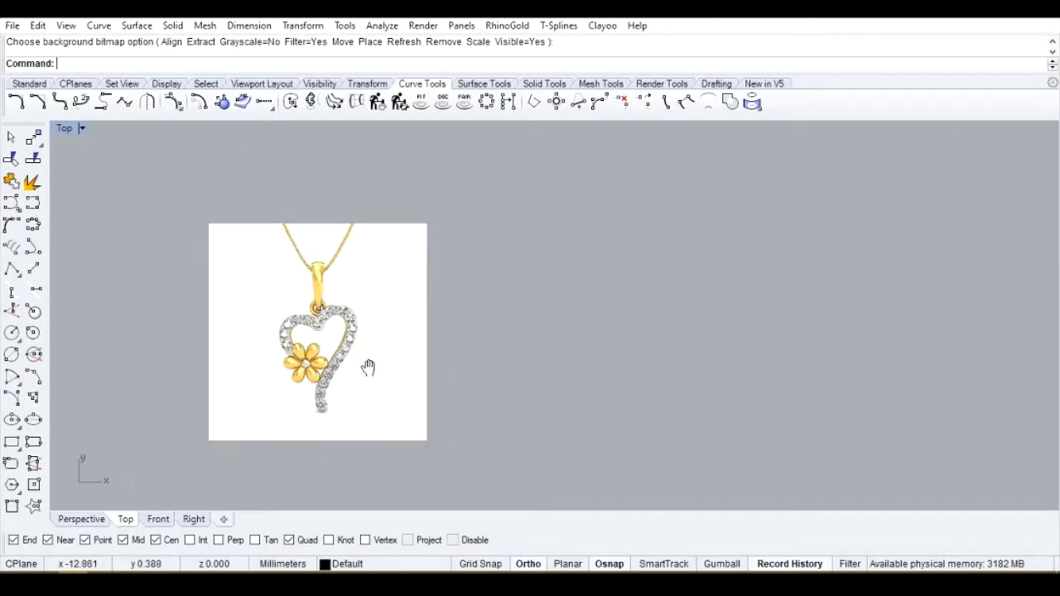
pyautogui.scroll(4, 359, 362)
pyautogui.scroll(-2, 338, 364)
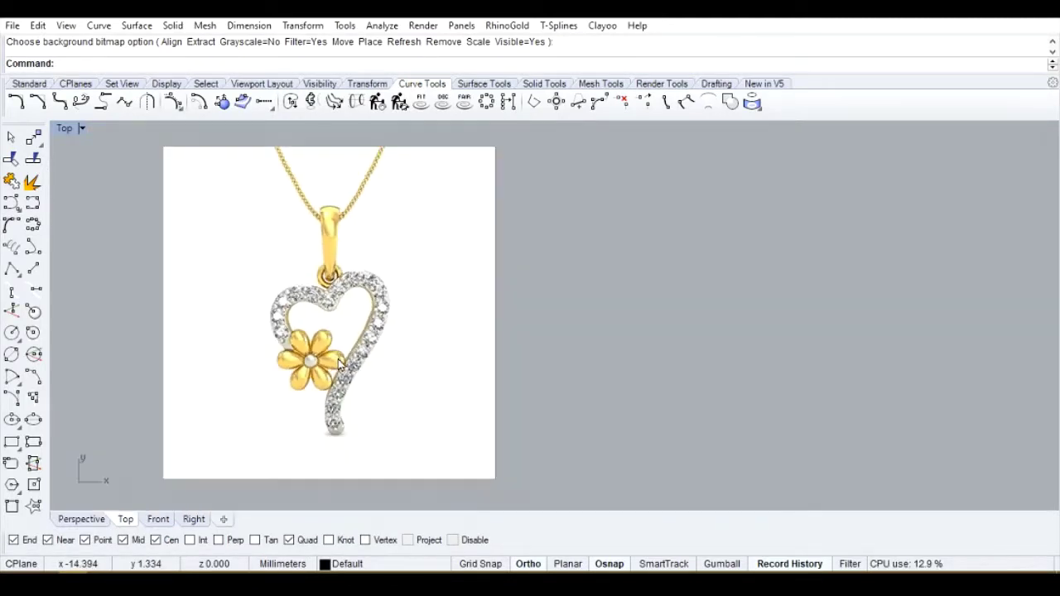
pyautogui.moveTo(387, 371)
pyautogui.mouseDown(button='right')
pyautogui.moveTo(426, 358)
pyautogui.moveTo(397, 372)
pyautogui.mouseUp(button='right')
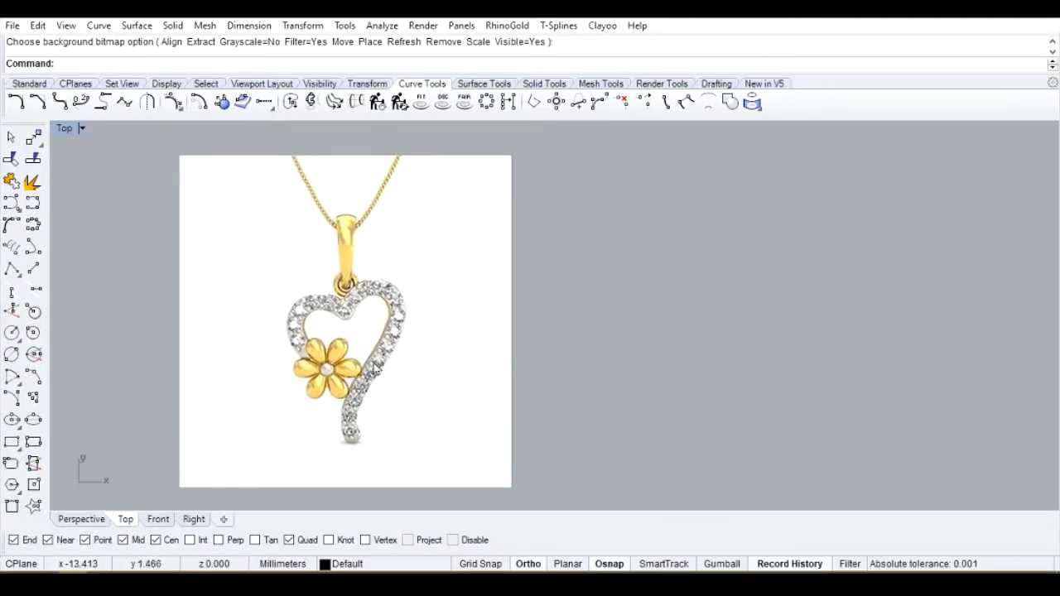
pyautogui.scroll(1, 360, 375)
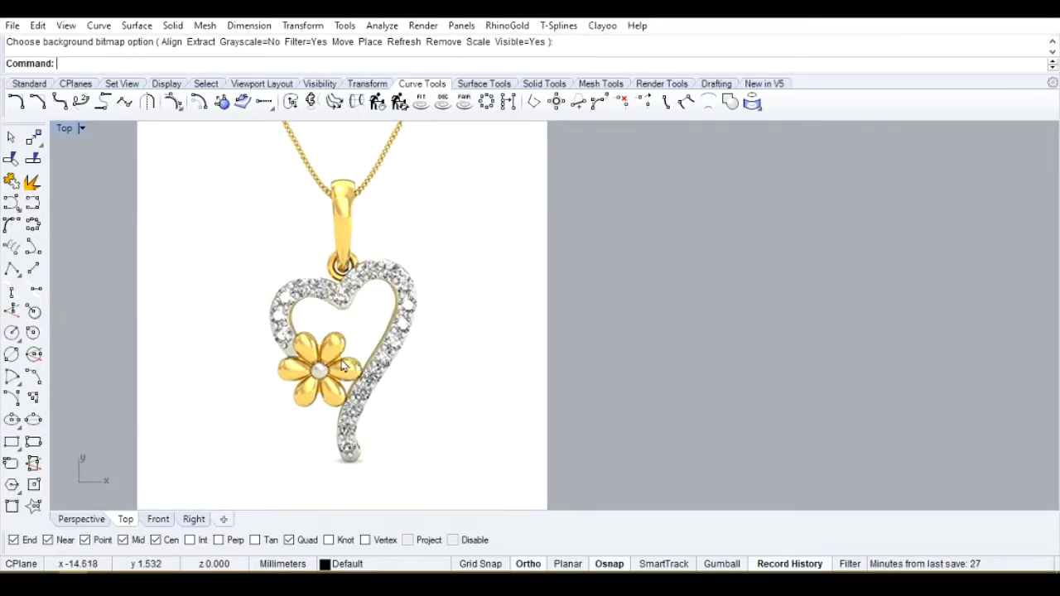
pyautogui.scroll(2, 397, 339)
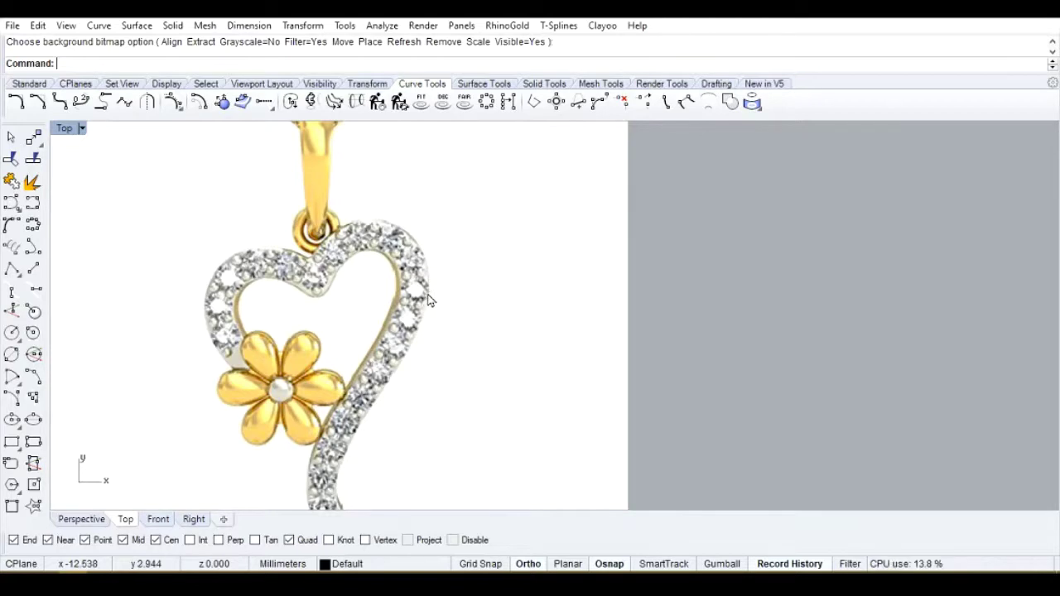
pyautogui.scroll(-3, 423, 300)
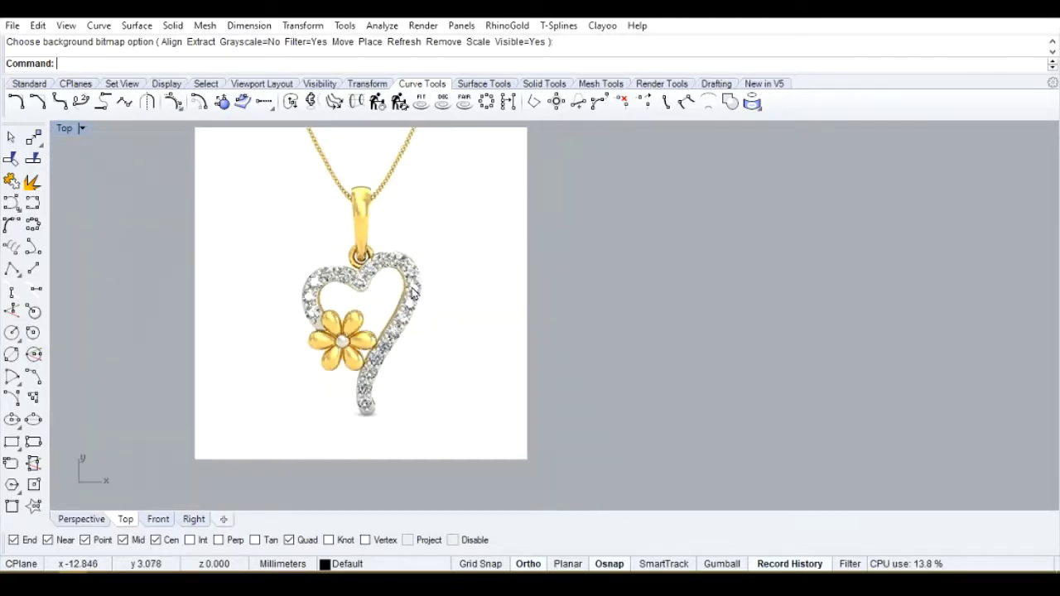
pyautogui.scroll(1, 390, 299)
pyautogui.scroll(1, 397, 307)
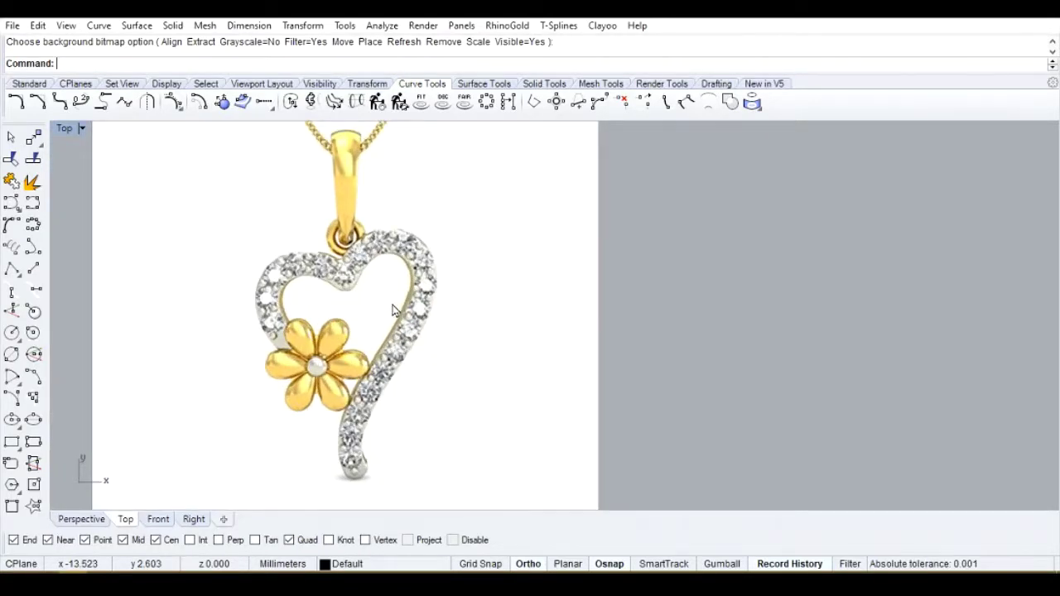
pyautogui.scroll(2, 396, 304)
pyautogui.scroll(-3, 421, 296)
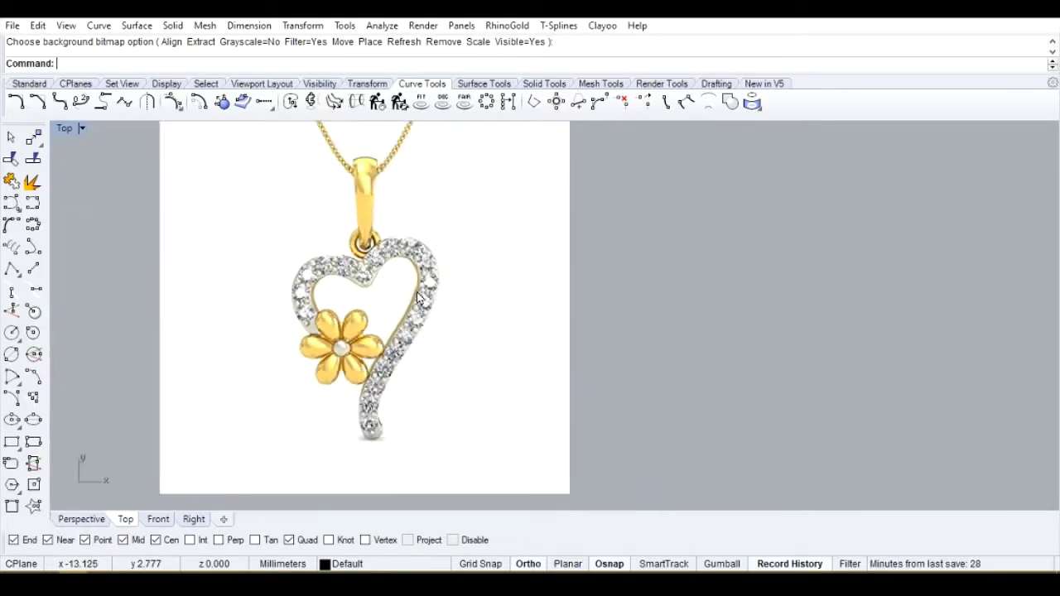
pyautogui.scroll(1, 391, 306)
pyautogui.scroll(1, 391, 307)
pyautogui.scroll(1, 445, 322)
pyautogui.scroll(1, 456, 316)
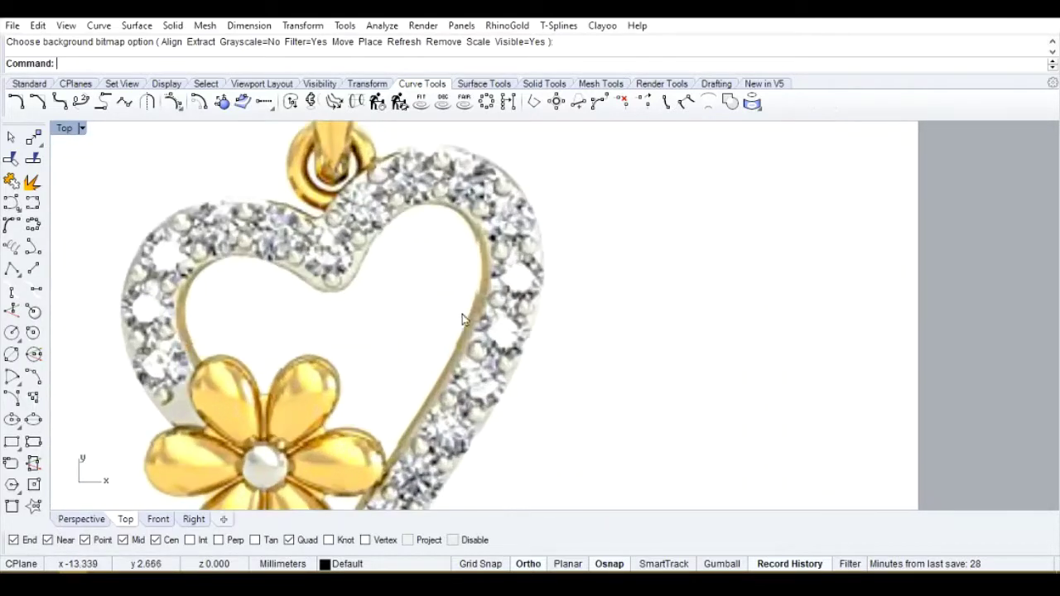
pyautogui.scroll(1, 439, 318)
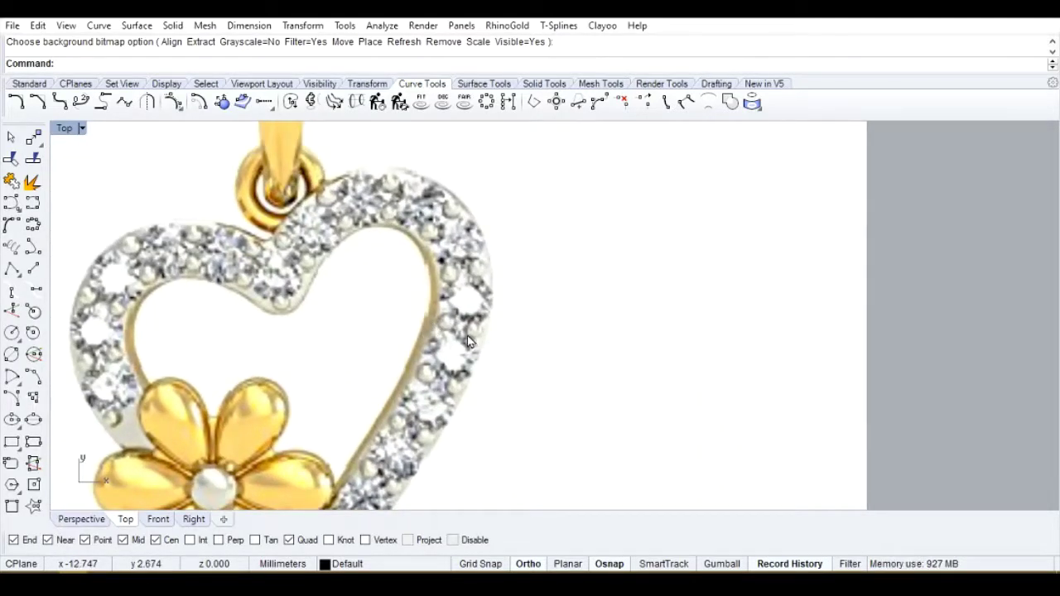
pyautogui.write('dist')
pyautogui.press('Return')
pyautogui.click(431, 291)
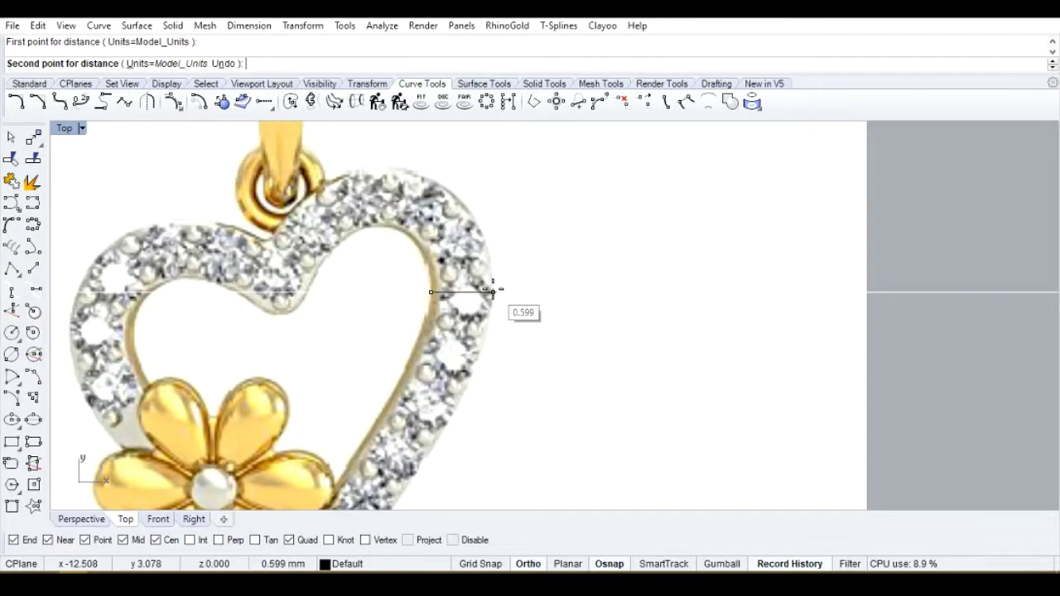
pyautogui.click(493, 291)
pyautogui.scroll(-2, 489, 299)
pyautogui.scroll(-2, 484, 311)
pyautogui.scroll(-2, 473, 327)
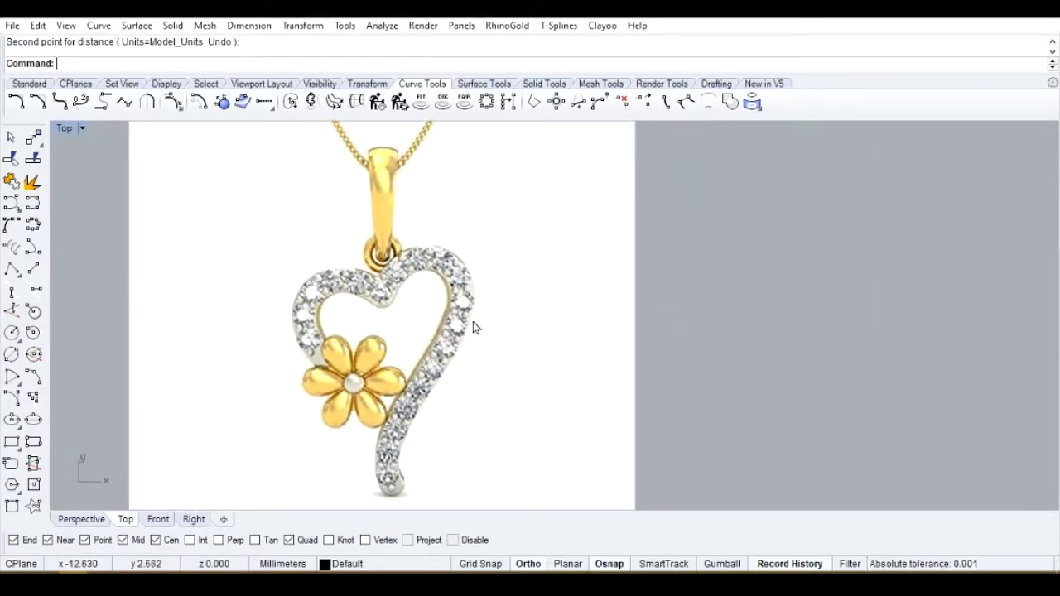
pyautogui.scroll(5, 476, 324)
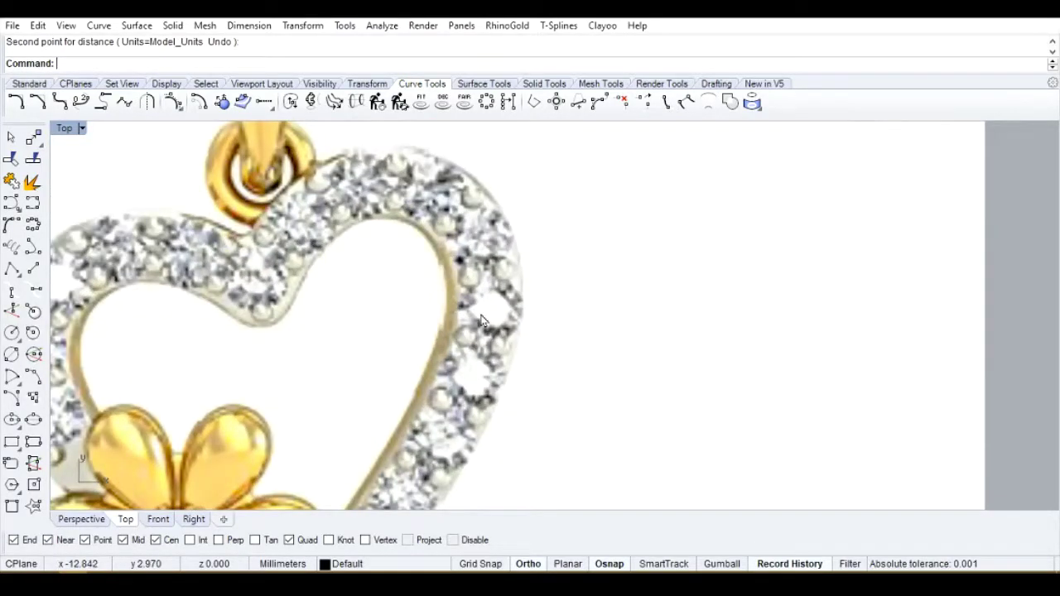
pyautogui.scroll(-3, 470, 320)
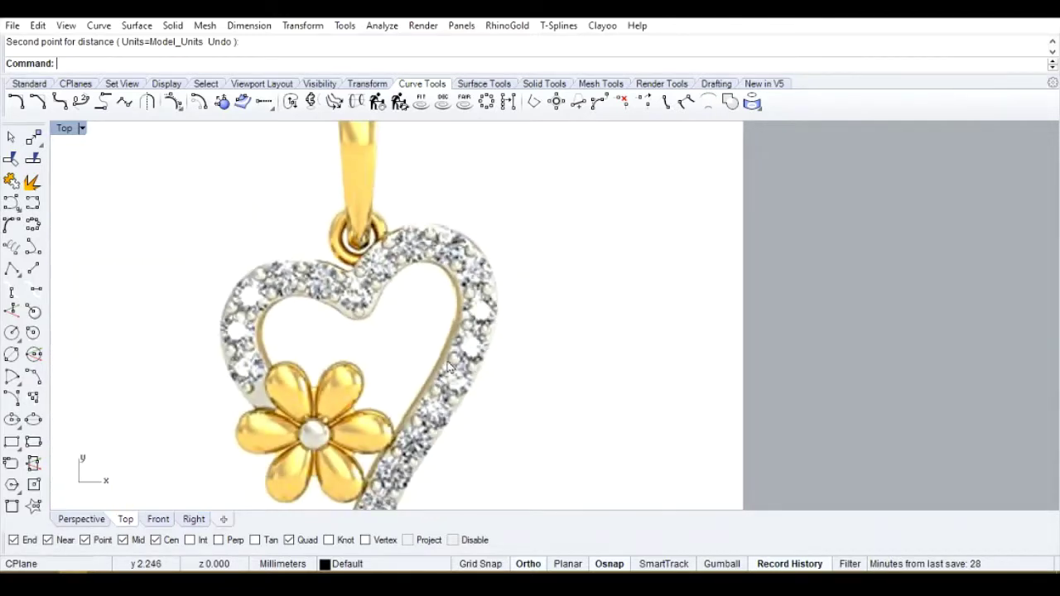
pyautogui.moveTo(470, 323)
pyautogui.mouseDown(button='right')
pyautogui.moveTo(492, 338)
pyautogui.moveTo(436, 326)
pyautogui.mouseUp(button='right')
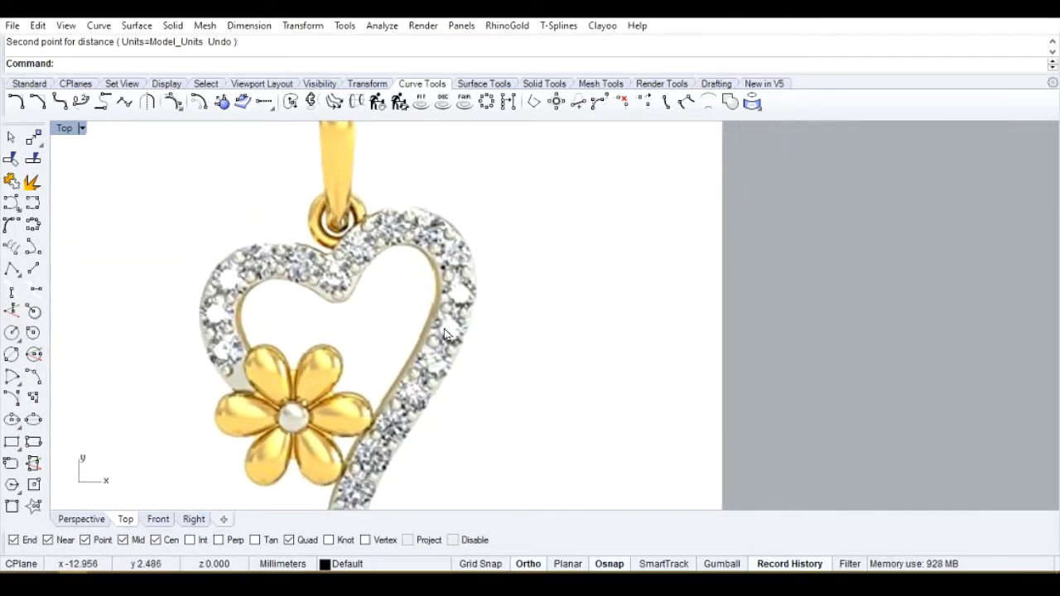
pyautogui.scroll(1, 445, 306)
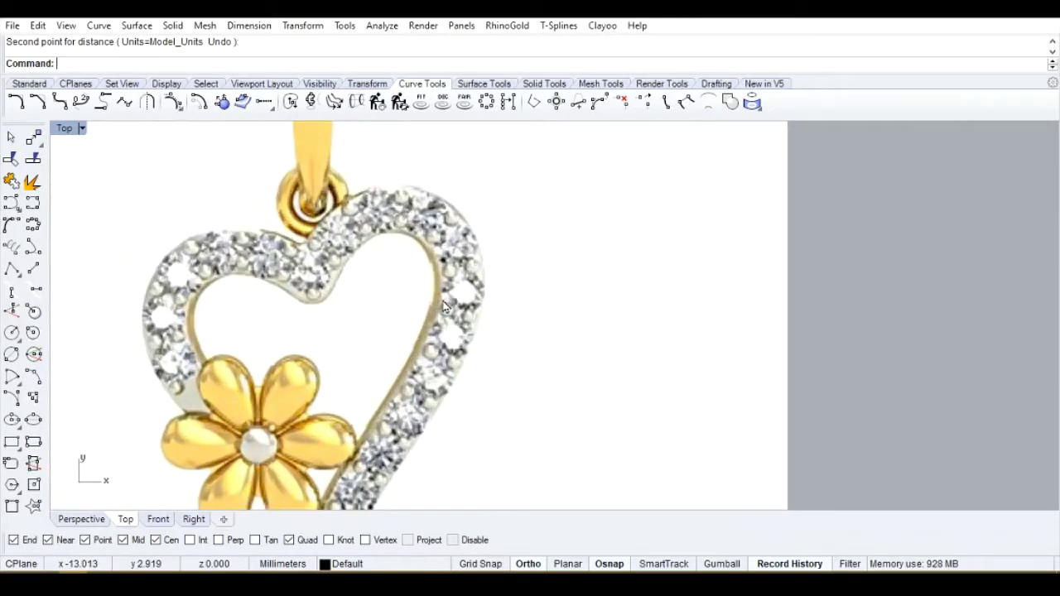
pyautogui.scroll(1, 445, 307)
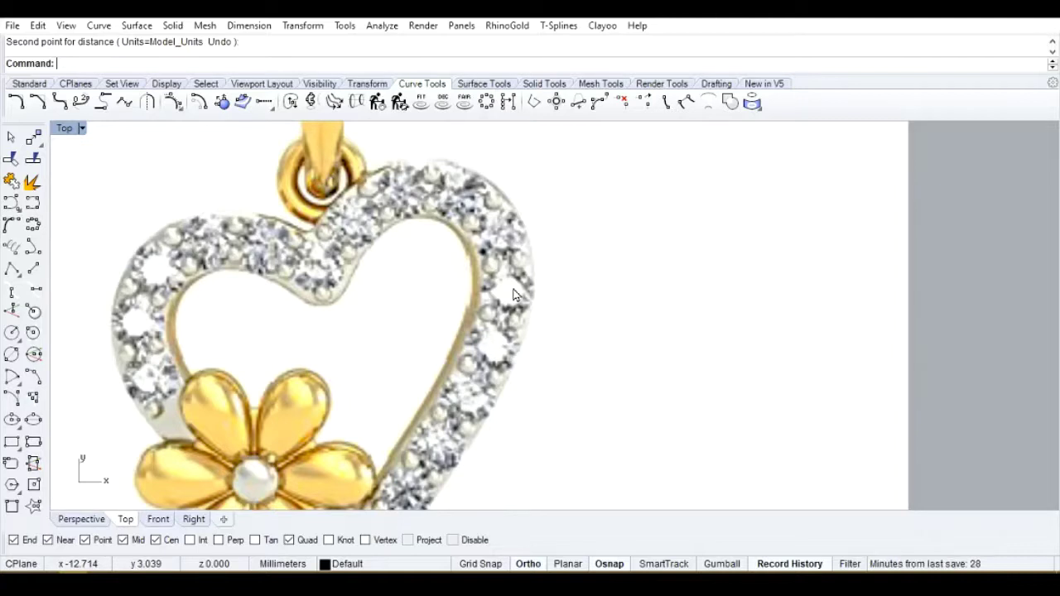
pyautogui.scroll(-3, 512, 285)
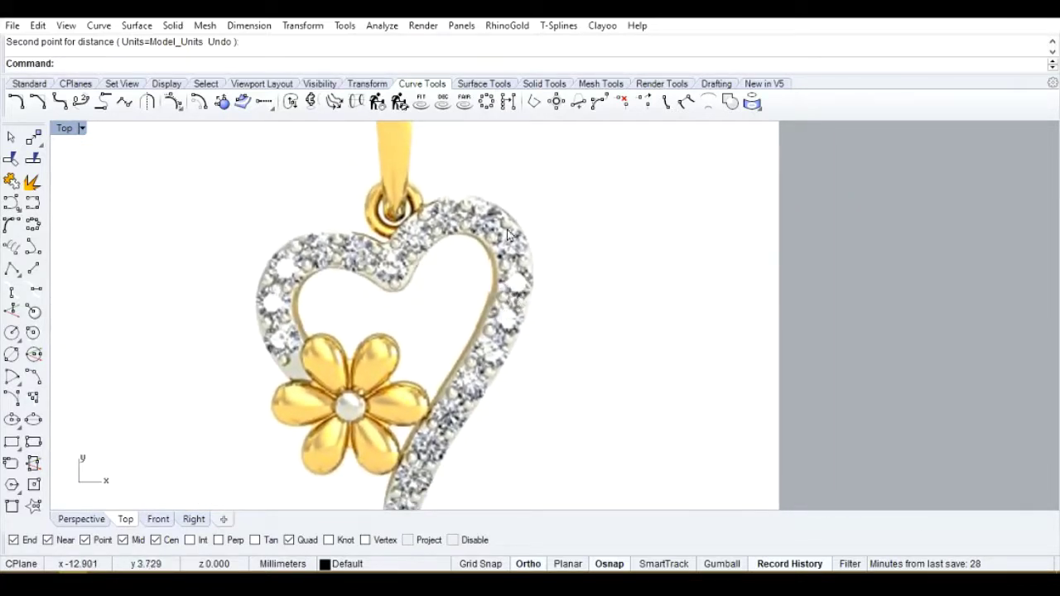
# Draw a 1.5 mm horizontal line rightward from the heart's inner right edge
pyautogui.click(33, 270)
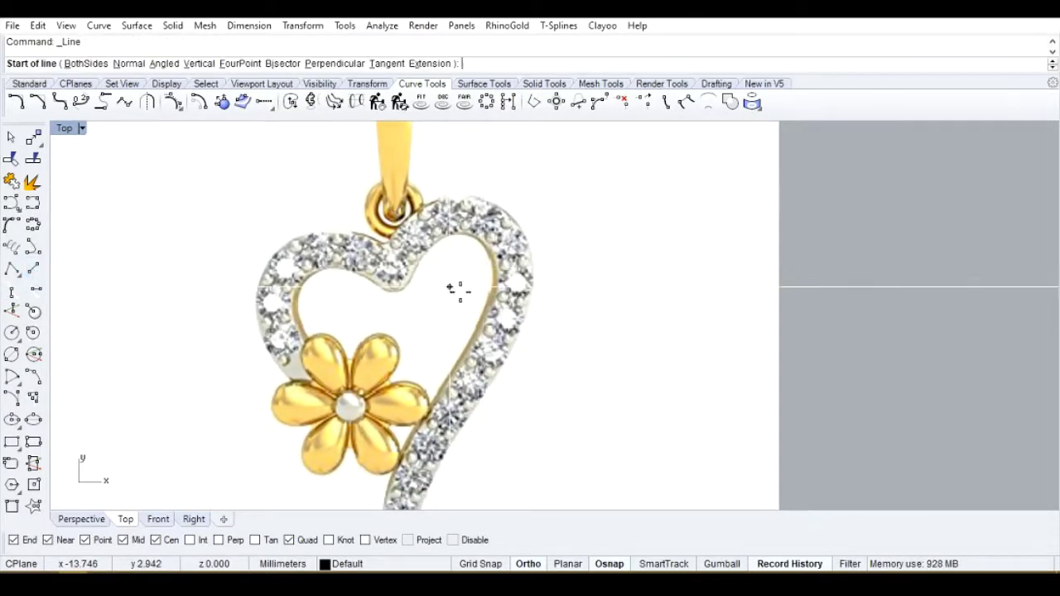
pyautogui.scroll(2, 496, 256)
pyautogui.scroll(2, 496, 257)
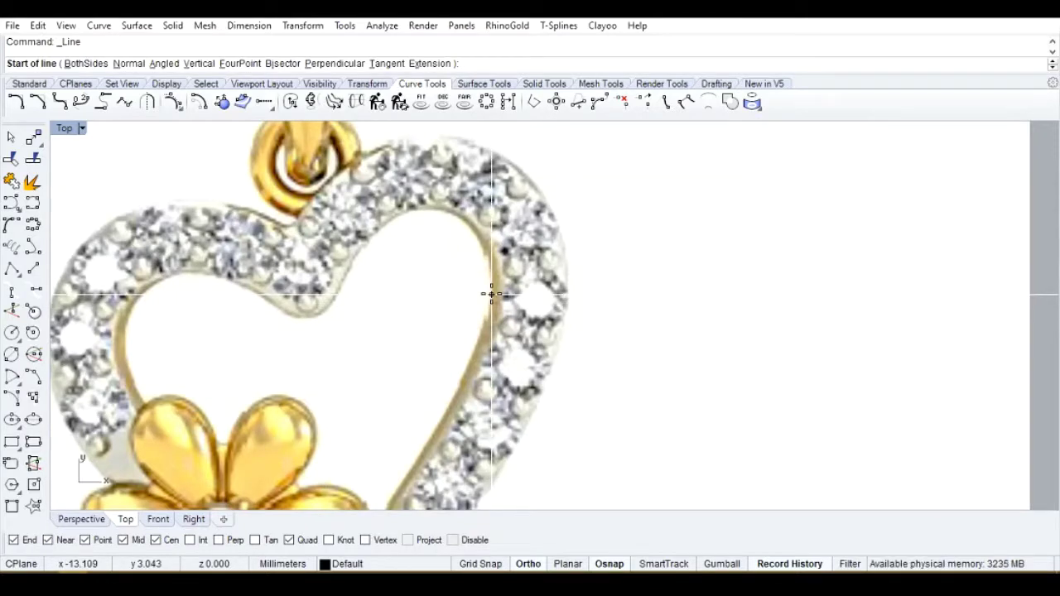
pyautogui.click(492, 294)
pyautogui.write('1')
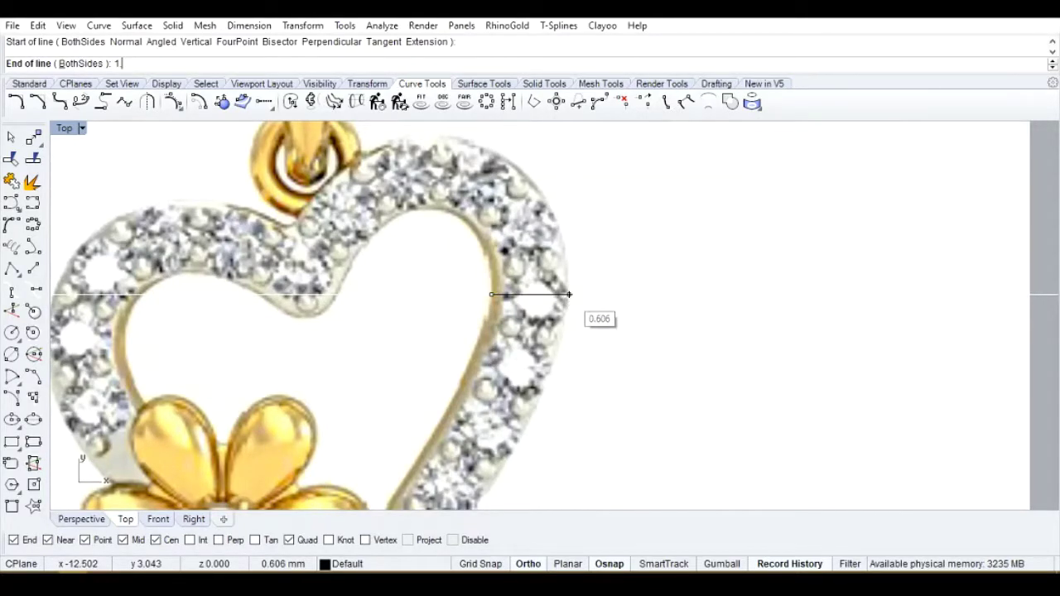
pyautogui.write('.5')
pyautogui.press('Return')
pyautogui.click(668, 328)
# Zoom in around the new line and bring up the Top viewport title menu
pyautogui.scroll(-3, 649, 345)
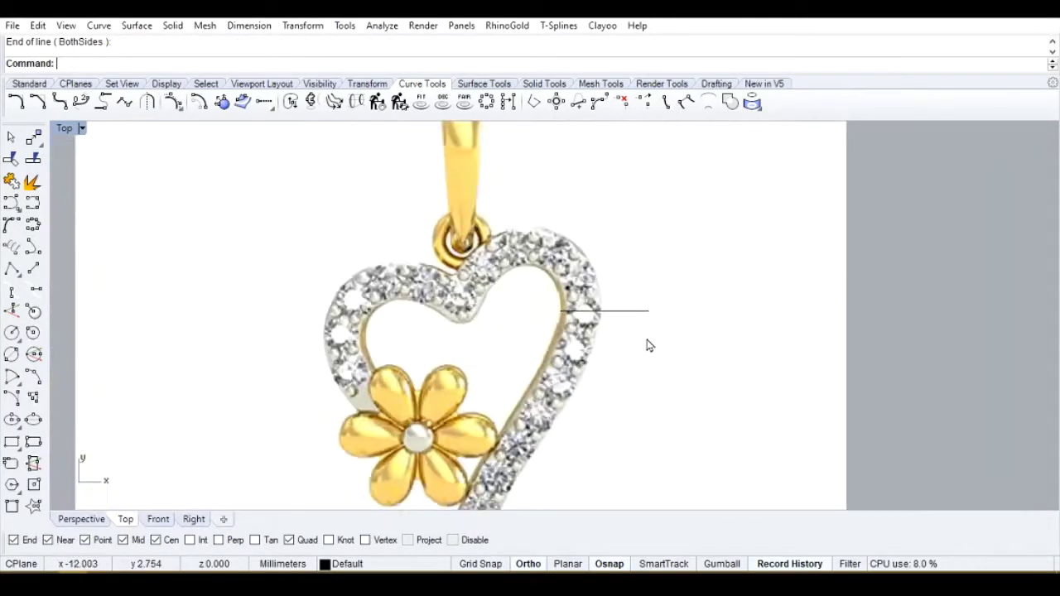
pyautogui.scroll(-1, 666, 360)
pyautogui.scroll(2, 654, 357)
pyautogui.scroll(2, 592, 319)
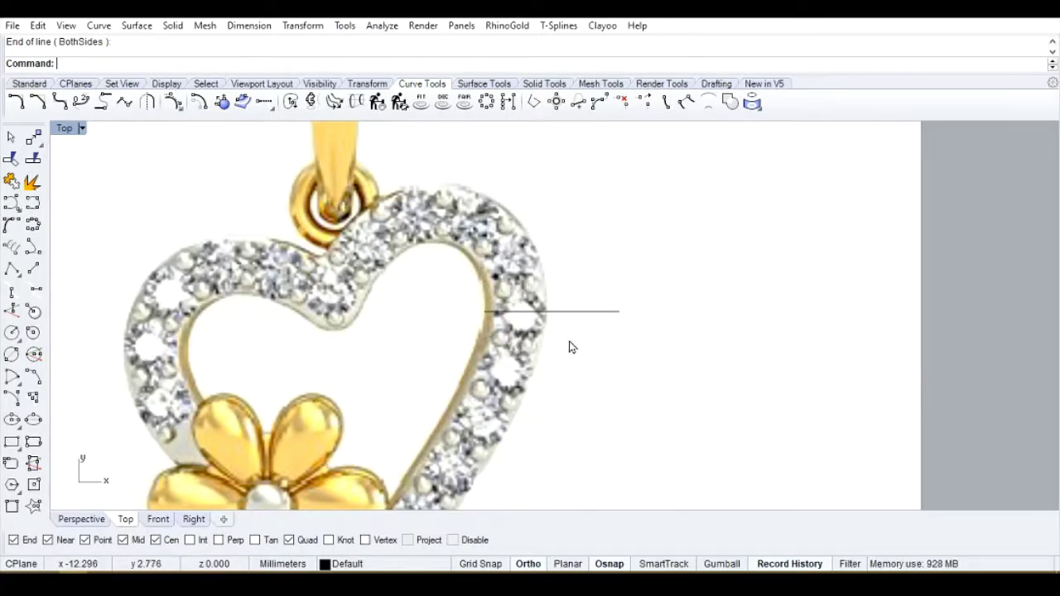
pyautogui.scroll(2, 570, 346)
pyautogui.scroll(2, 585, 341)
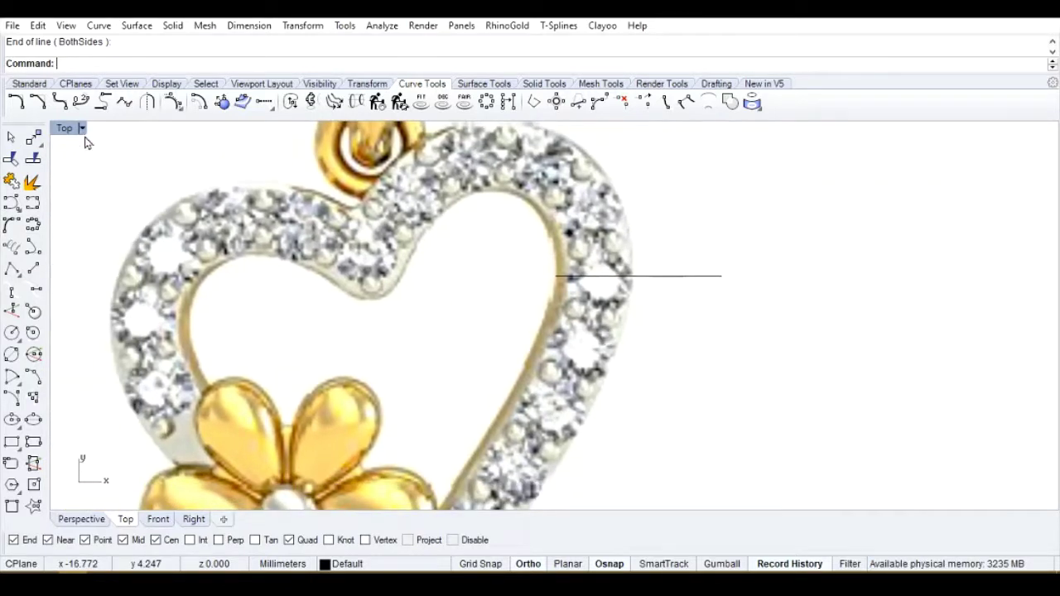
pyautogui.click(81, 129)
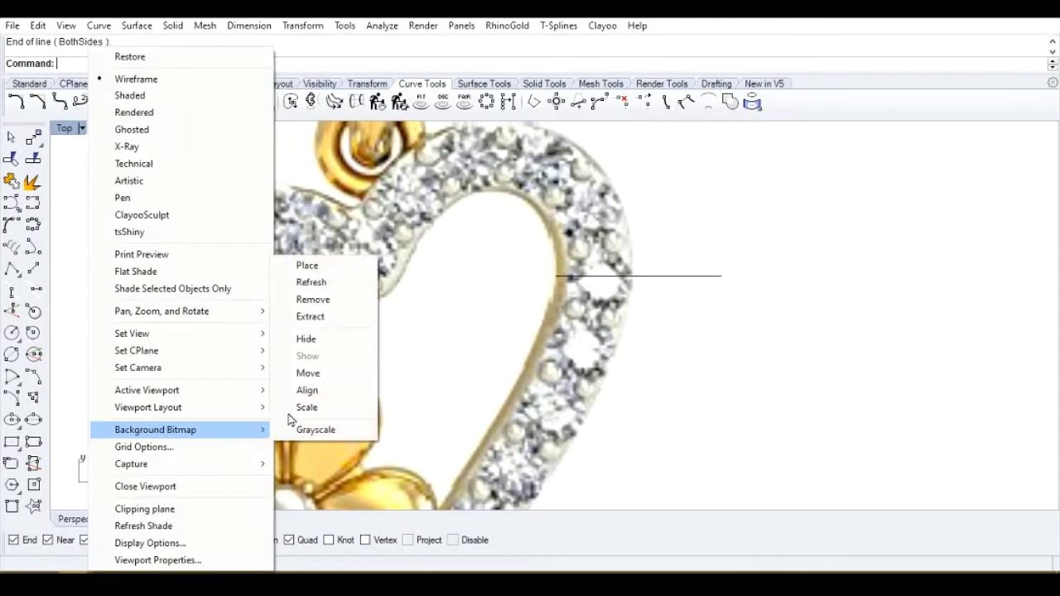
pyautogui.moveTo(155, 429)
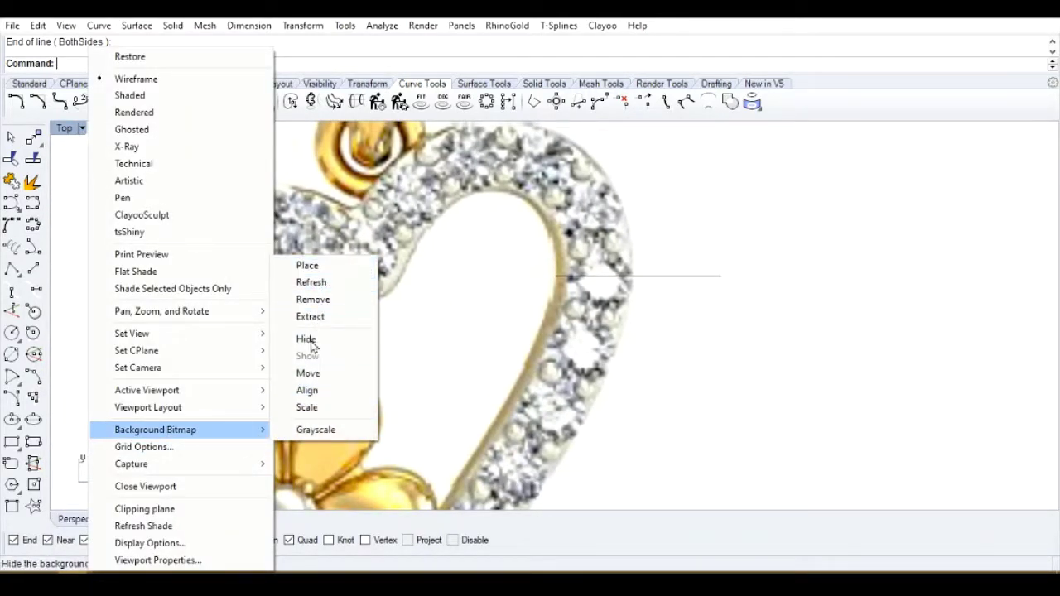
# Start Background Bitmap Align and pick two points across the band on the photo, with Mid snap off
pyautogui.click(315, 398)
pyautogui.scroll(3, 613, 232)
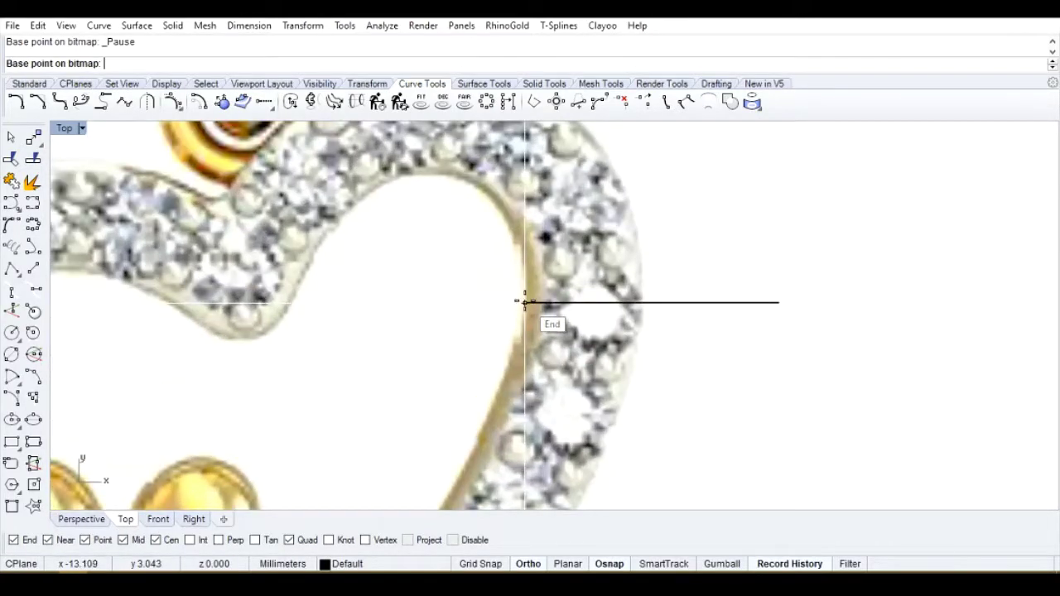
pyautogui.click(524, 302)
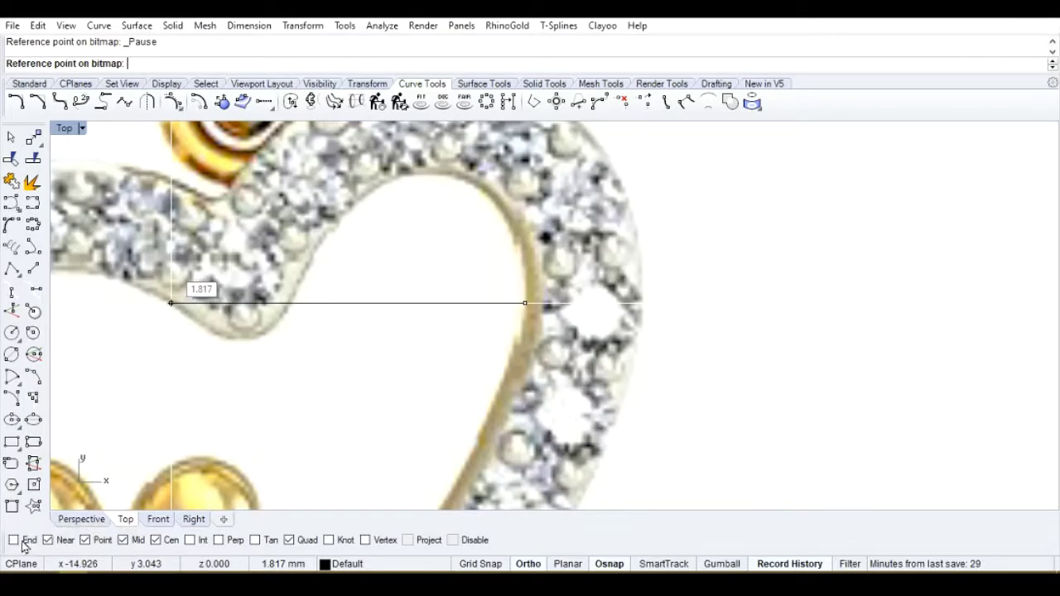
pyautogui.click(123, 540)
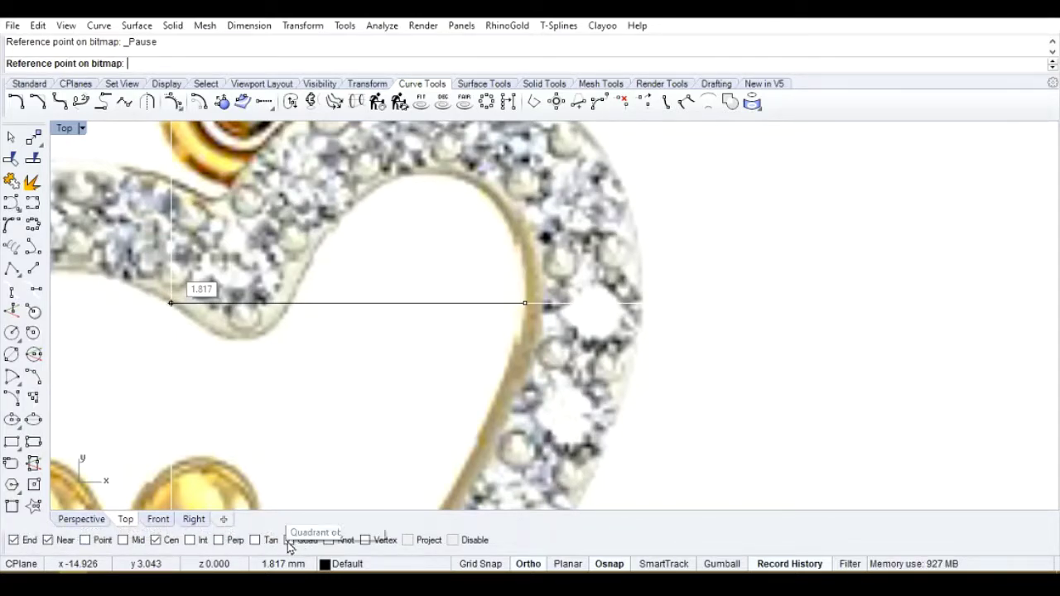
pyautogui.click(525, 303)
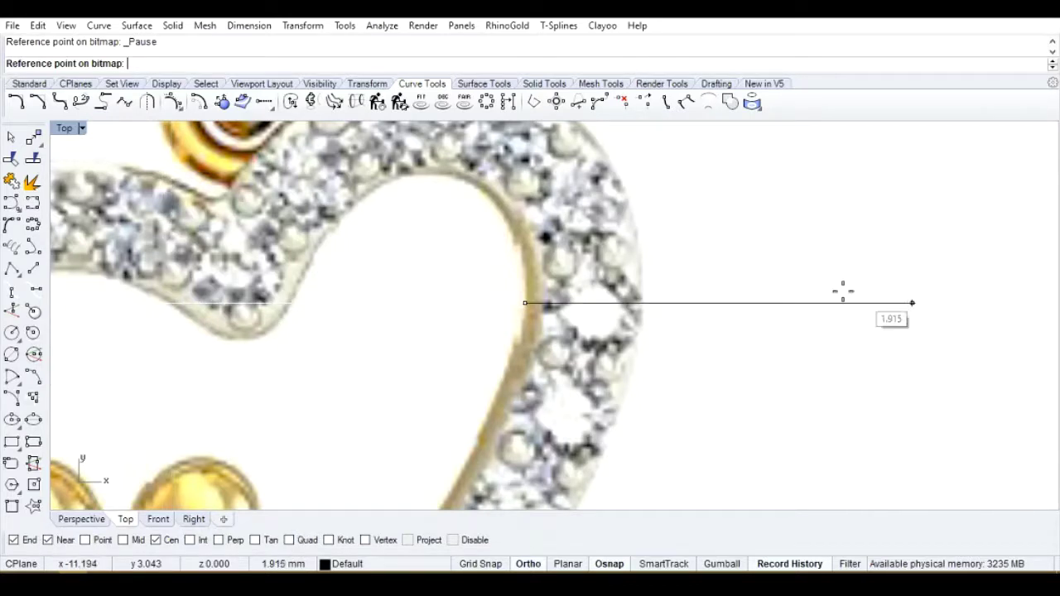
pyautogui.click(645, 303)
# Match those photo points to the 1.5 mm line's start and end
pyautogui.scroll(-5, 645, 302)
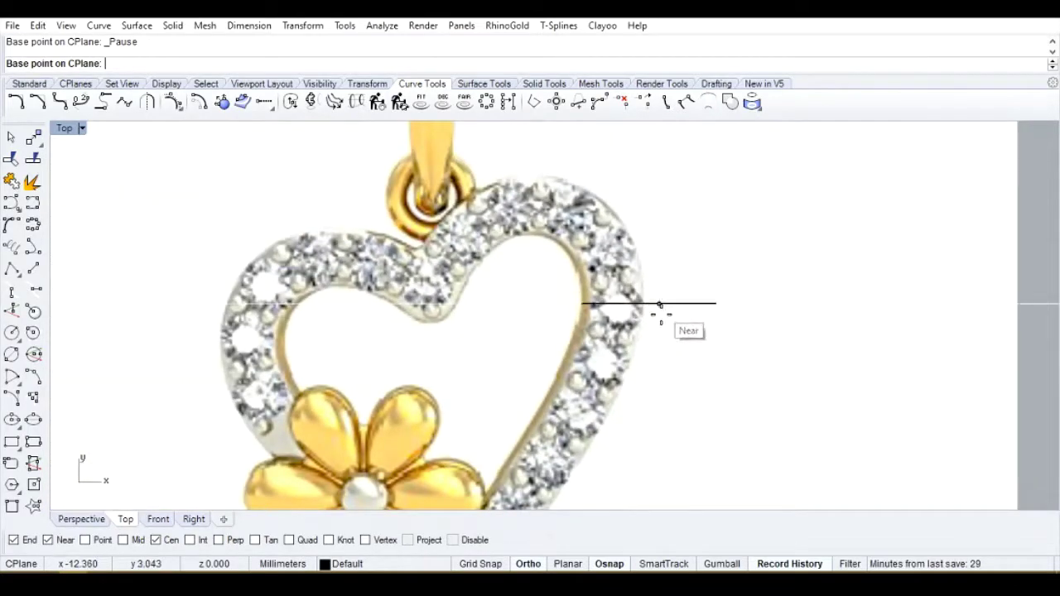
pyautogui.scroll(5, 646, 308)
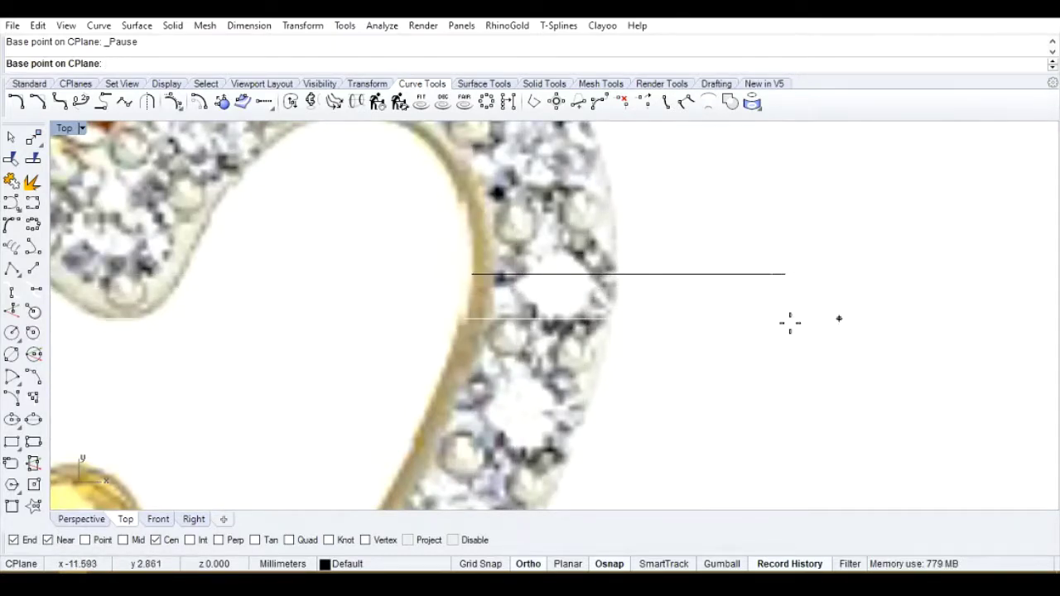
pyautogui.click(472, 273)
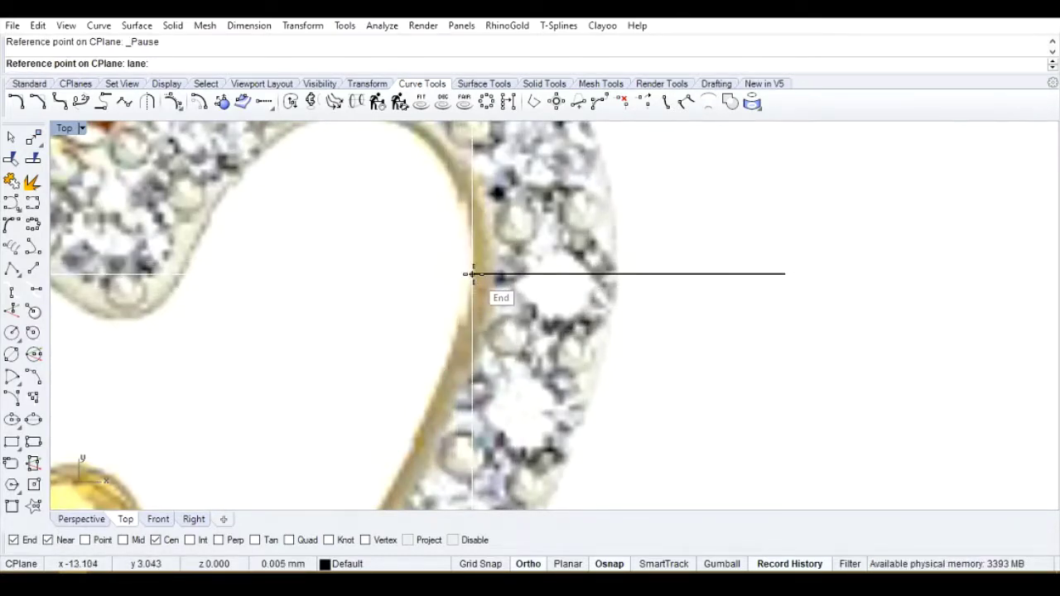
pyautogui.click(785, 273)
# Zoom out and pan to recentre the view on the rescaled heart
pyautogui.scroll(-3, 695, 302)
pyautogui.scroll(-3, 679, 300)
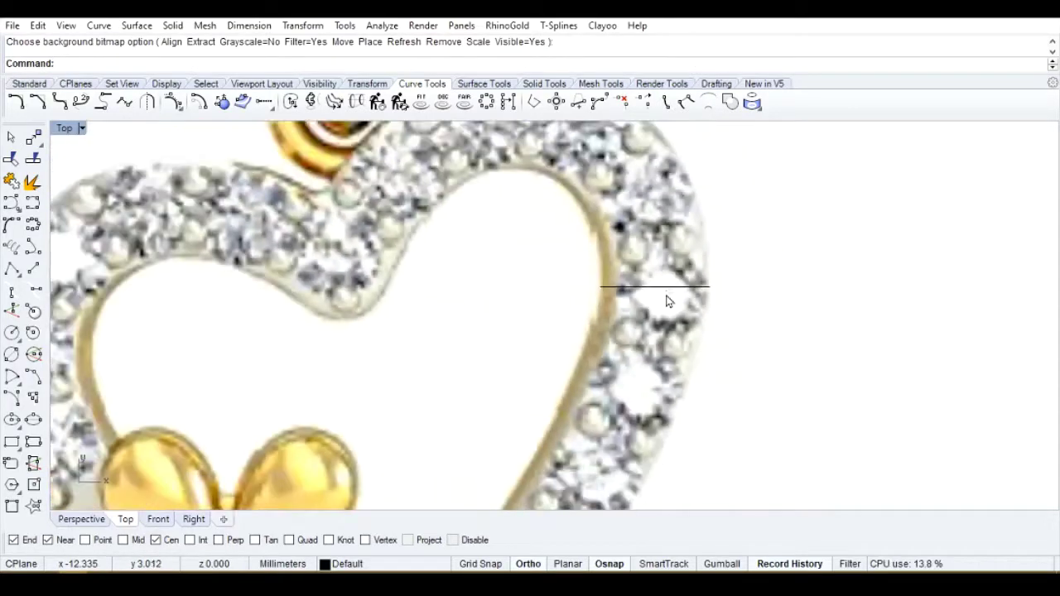
pyautogui.scroll(-3, 671, 299)
pyautogui.scroll(-2, 679, 274)
pyautogui.moveTo(680, 265); pyautogui.dragTo(713, 267, button='right')
pyautogui.scroll(-2, 647, 274)
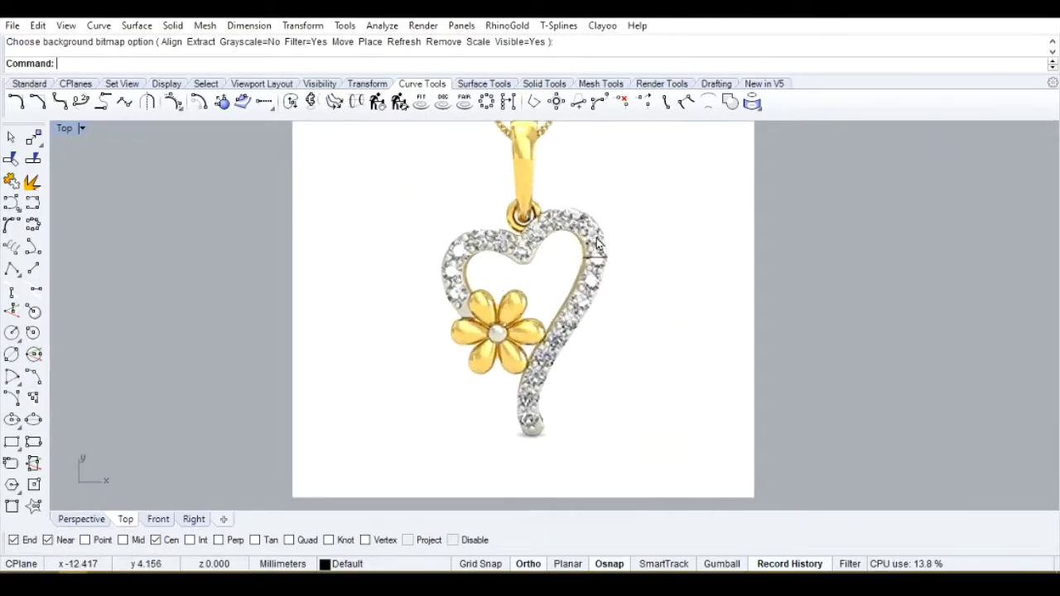
pyautogui.scroll(3, 600, 276)
pyautogui.scroll(3, 603, 278)
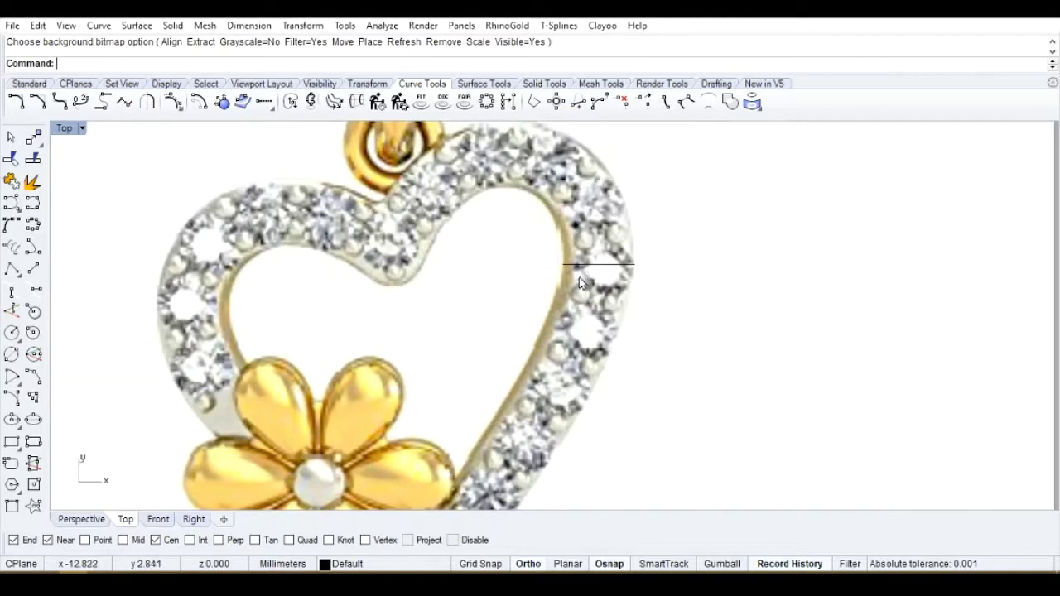
pyautogui.moveTo(580, 283); pyautogui.dragTo(642, 287, button='right')
pyautogui.moveTo(715, 277); pyautogui.dragTo(678, 283, button='right')
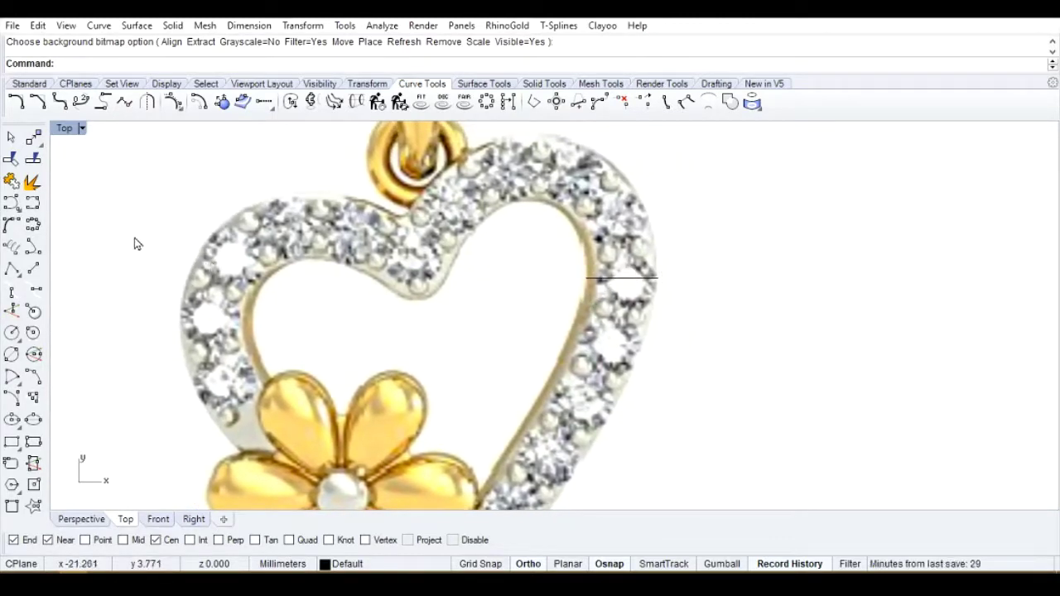
# Draw a 1 mm-diameter circle to the right of the heart
pyautogui.click(12, 333)
pyautogui.click(786, 311)
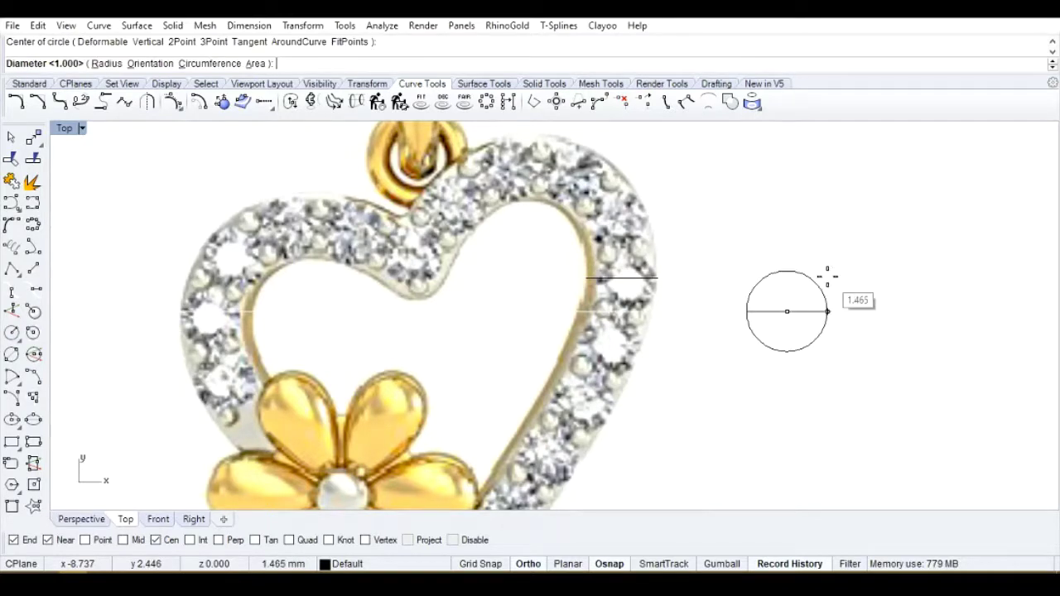
pyautogui.write('1')
pyautogui.press('Return')
# Offset the circle outward by 0.15 to form a second ring
pyautogui.click(806, 330)
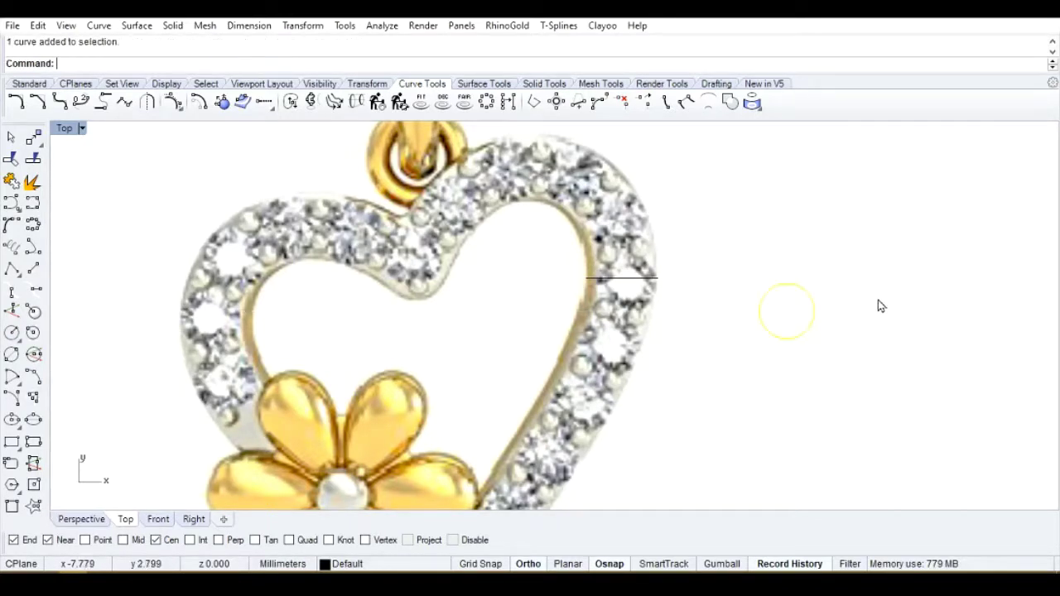
pyautogui.write('O')
pyautogui.press('Return')
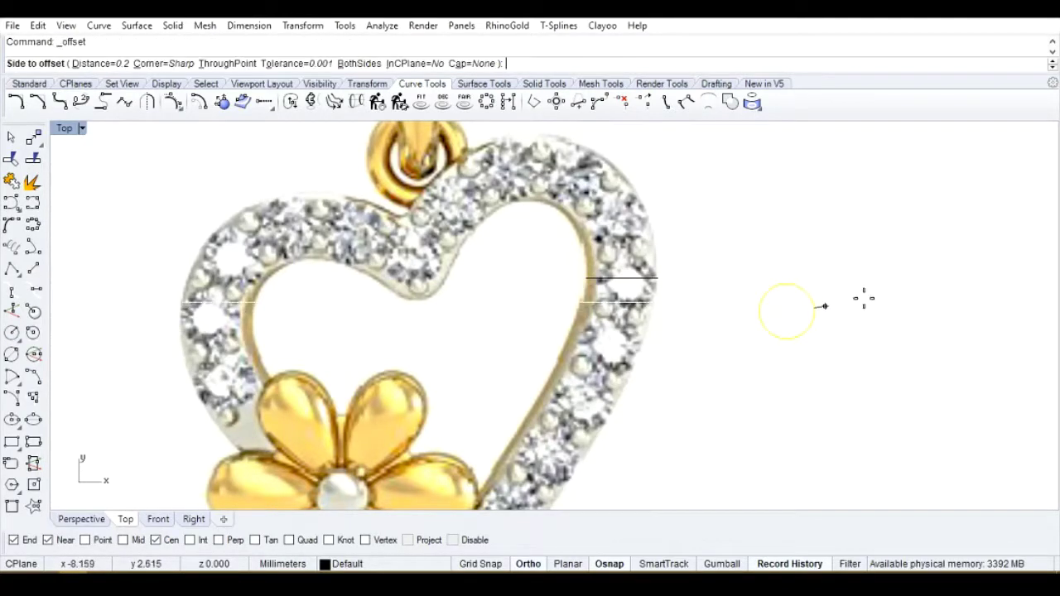
pyautogui.write('.15')
pyautogui.press('Return')
pyautogui.click(871, 304)
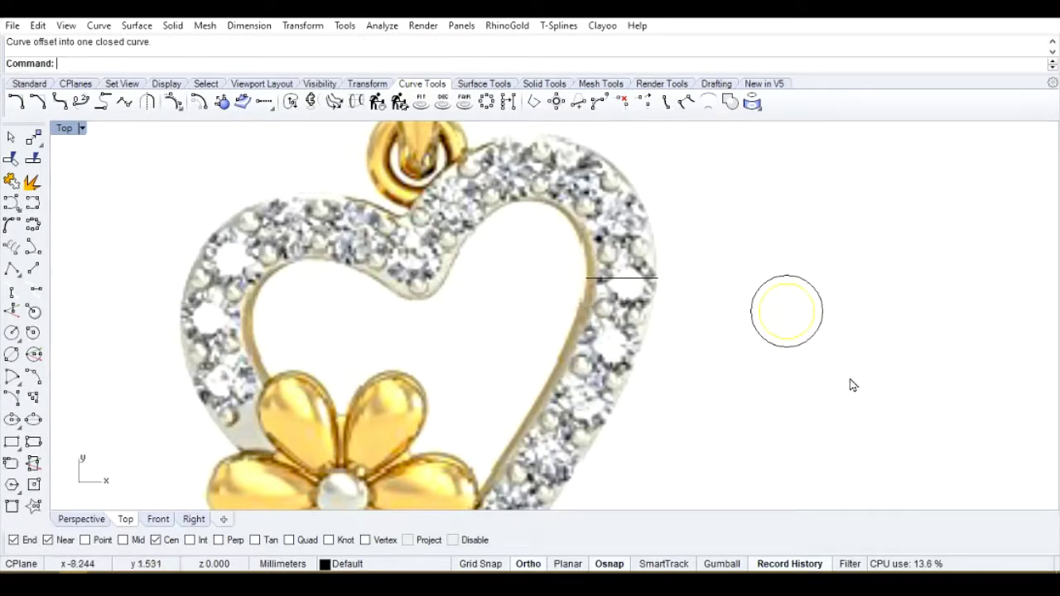
# Move both circles from their centre onto a snap point on the heart
pyautogui.moveTo(737, 389); pyautogui.dragTo(923, 149)
pyautogui.write('m')
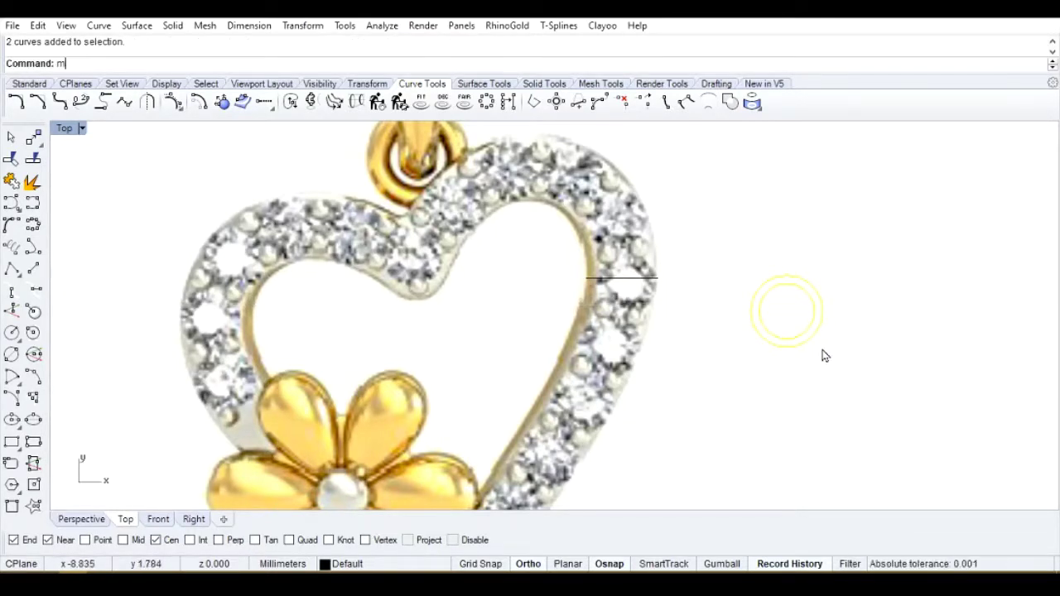
pyautogui.press('Return')
pyautogui.click(784, 308)
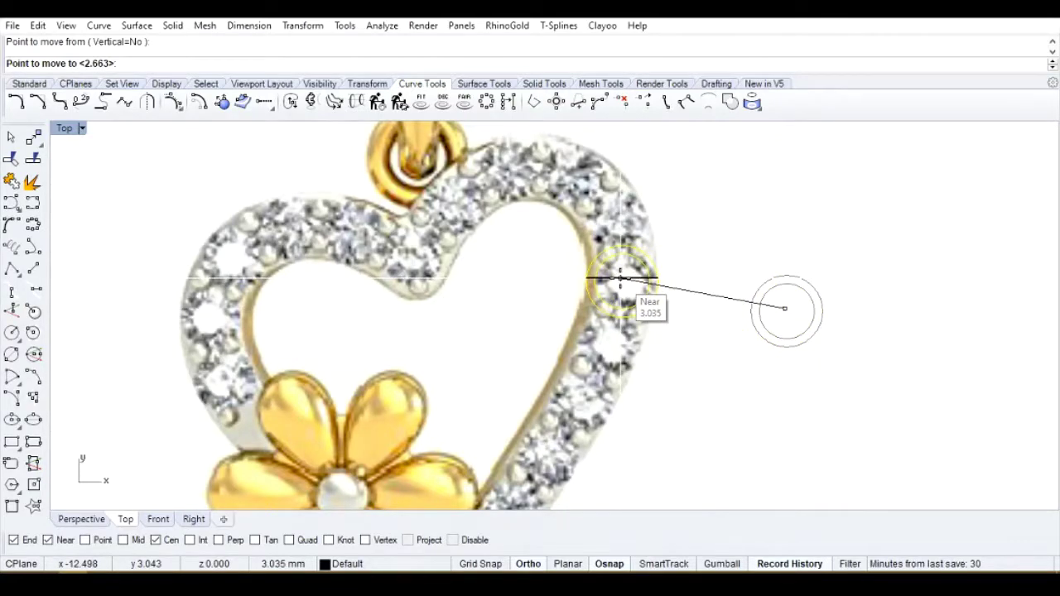
pyautogui.click(619, 278)
# Window-select the circle over the heart's diamonds, delete it, and zoom out to the whole pendant
pyautogui.scroll(2, 629, 290)
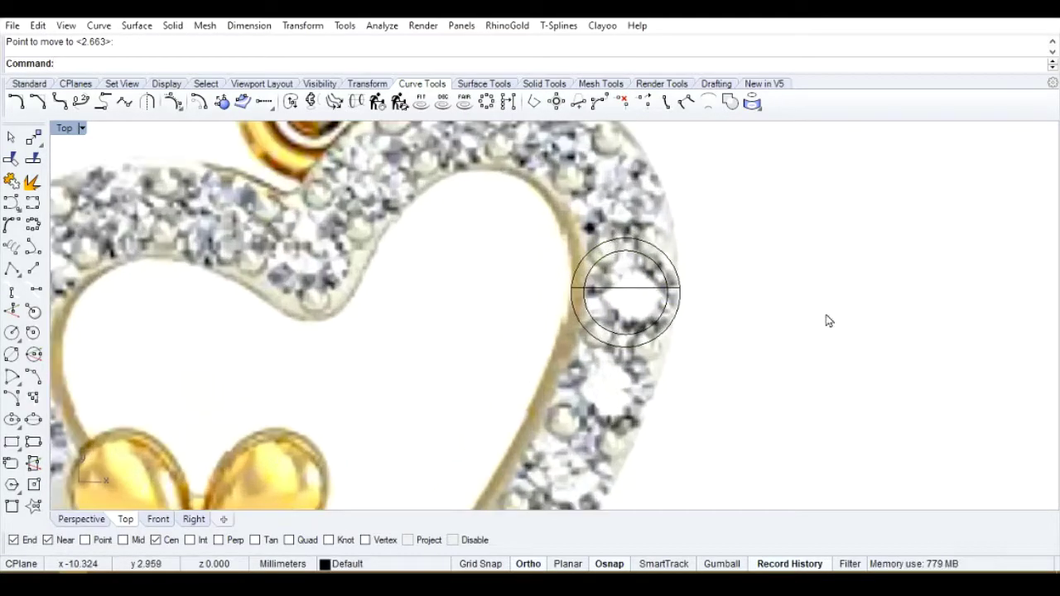
pyautogui.scroll(-3, 593, 298)
pyautogui.moveTo(705, 360)
pyautogui.mouseDown(button='right')
pyautogui.moveTo(762, 348)
pyautogui.moveTo(781, 279)
pyautogui.mouseUp(button='right')
pyautogui.scroll(3, 700, 314)
pyautogui.scroll(-3, 700, 319)
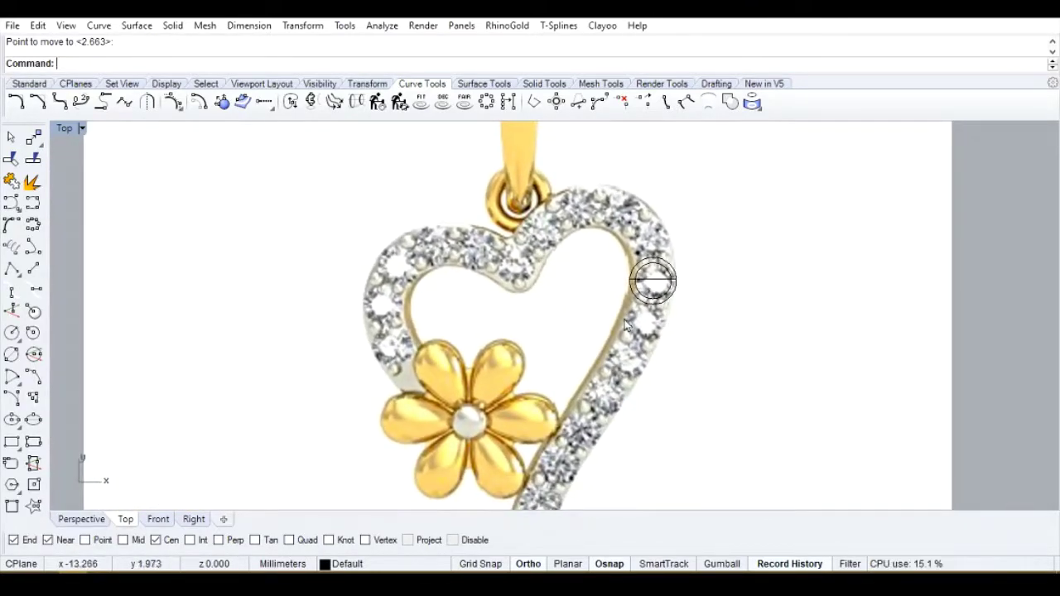
pyautogui.moveTo(556, 340); pyautogui.dragTo(800, 190)
pyautogui.press('Delete')
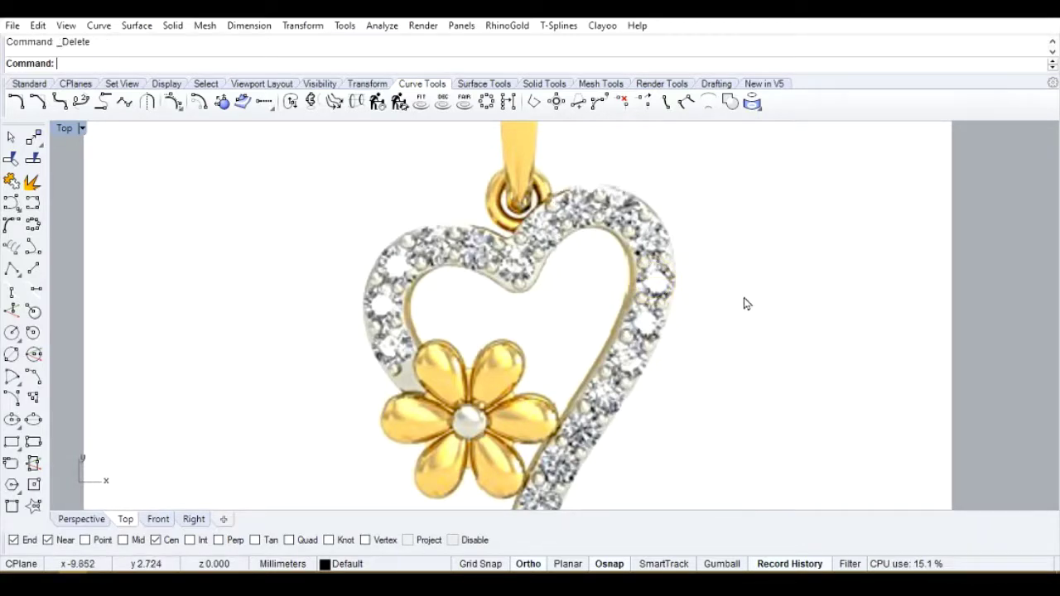
pyautogui.scroll(-5, 571, 264)
pyautogui.scroll(-3, 547, 263)
pyautogui.moveTo(580, 299); pyautogui.dragTo(527, 323, button='right')
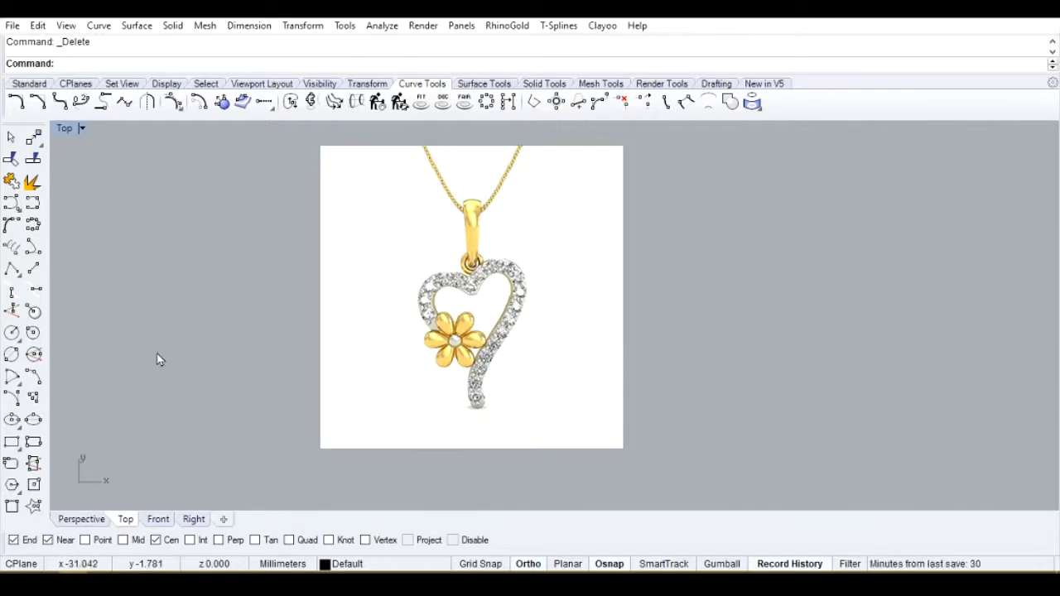
# Start a circle at a centre point, then cancel it with Esc
pyautogui.click(31, 335)
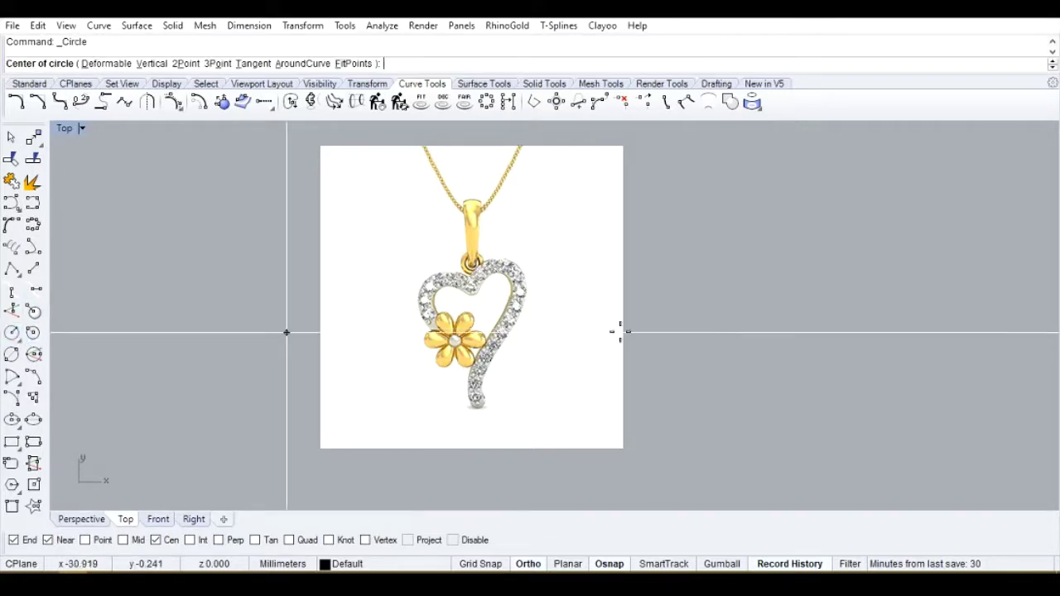
pyautogui.write('0')
pyautogui.click(676, 330)
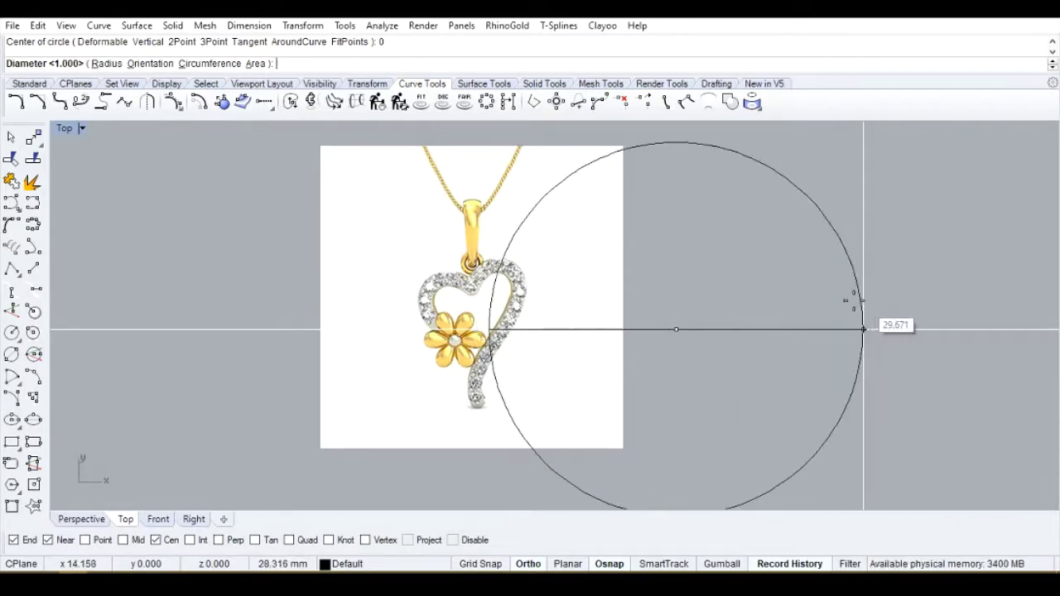
pyautogui.press('Escape')
pyautogui.scroll(3, 367, 237)
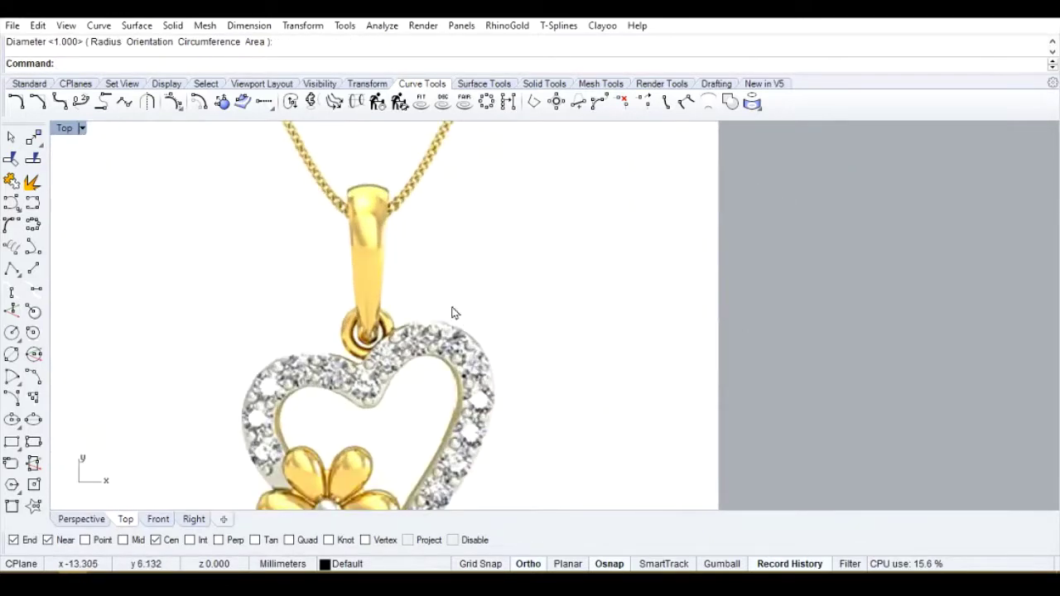
pyautogui.scroll(-2, 455, 307)
# Measure from the bail top to the heart's tip with Distance, about 16.8 mm
pyautogui.press('F2')
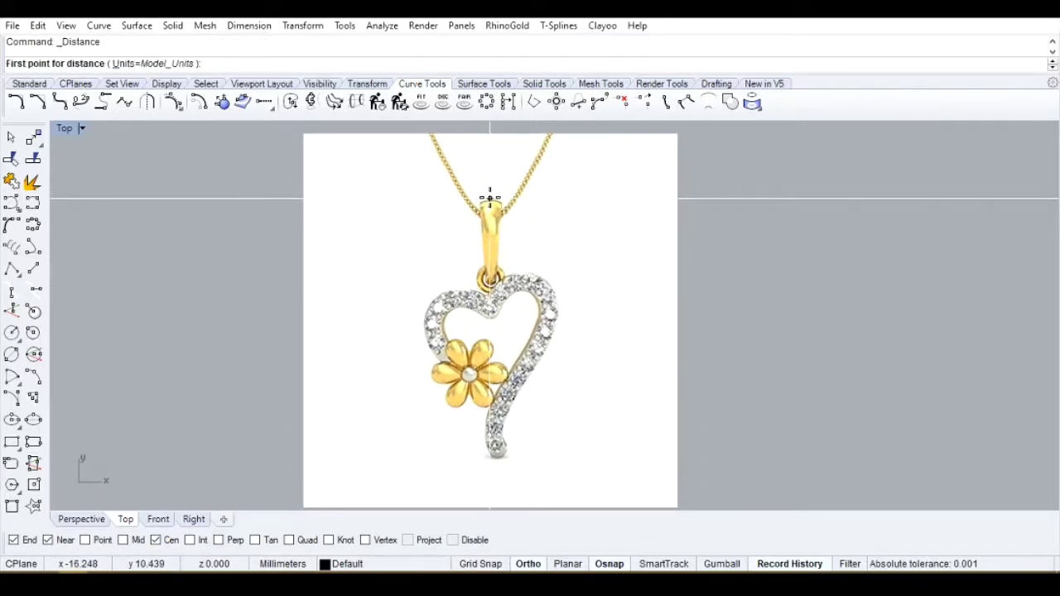
pyautogui.click(489, 199)
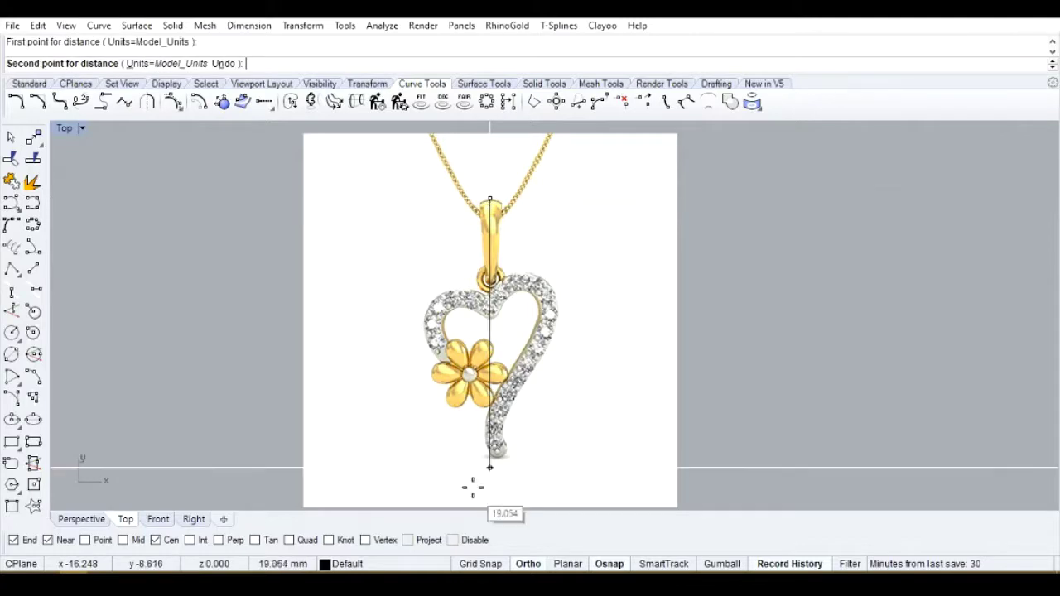
pyautogui.scroll(4, 490, 460)
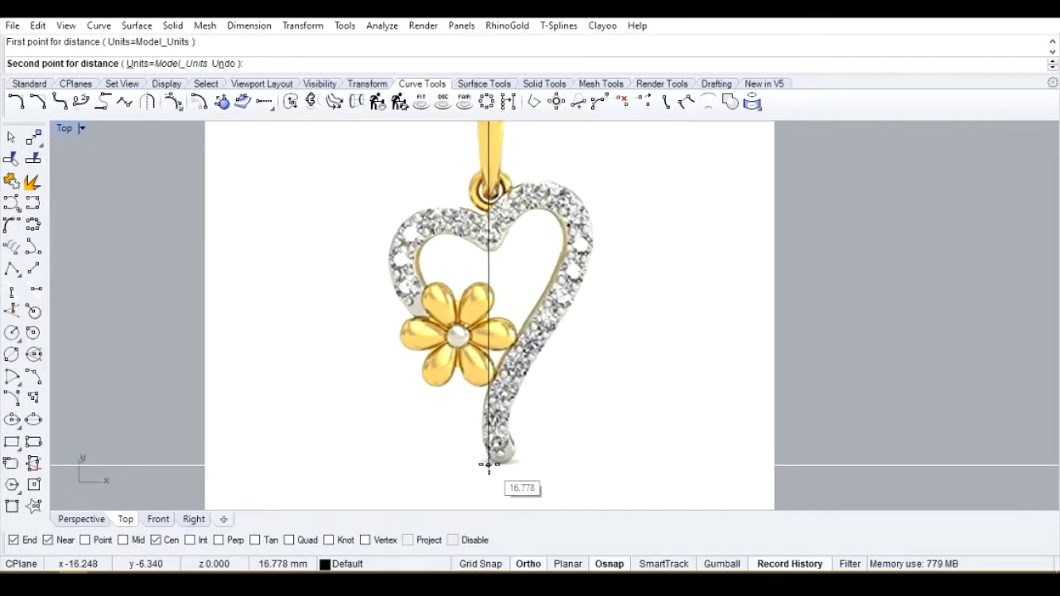
pyautogui.click(489, 462)
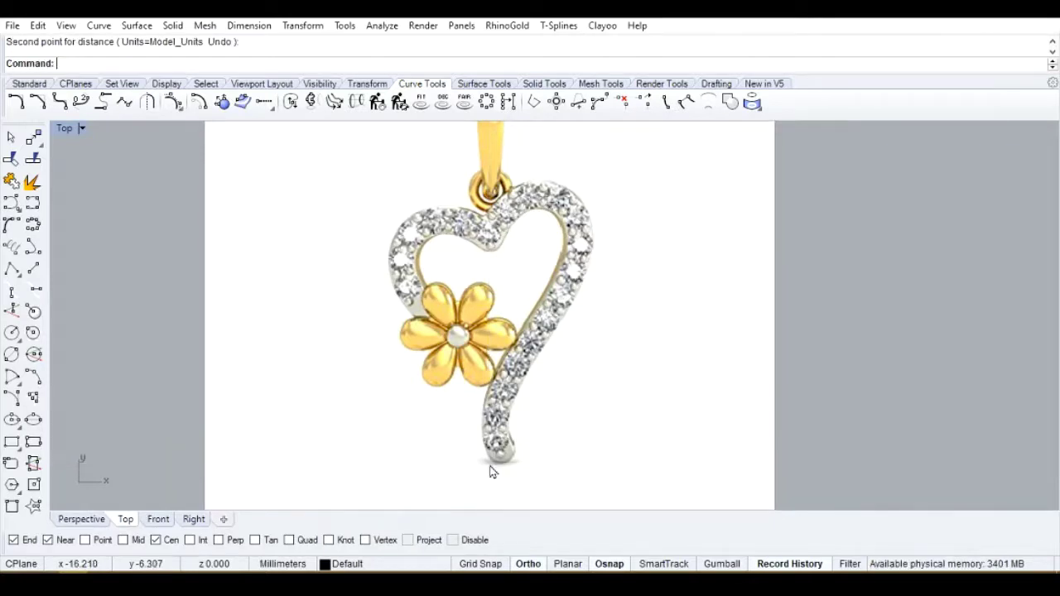
pyautogui.scroll(-3, 533, 395)
pyautogui.scroll(3, 630, 373)
pyautogui.scroll(-3, 633, 373)
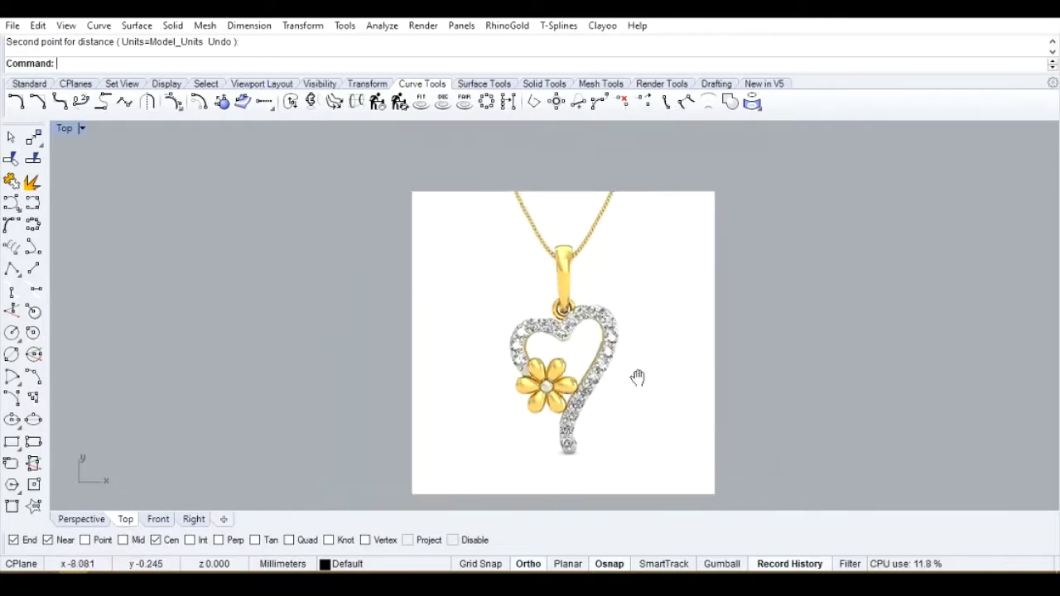
pyautogui.moveTo(634, 374); pyautogui.dragTo(494, 338, button='right')
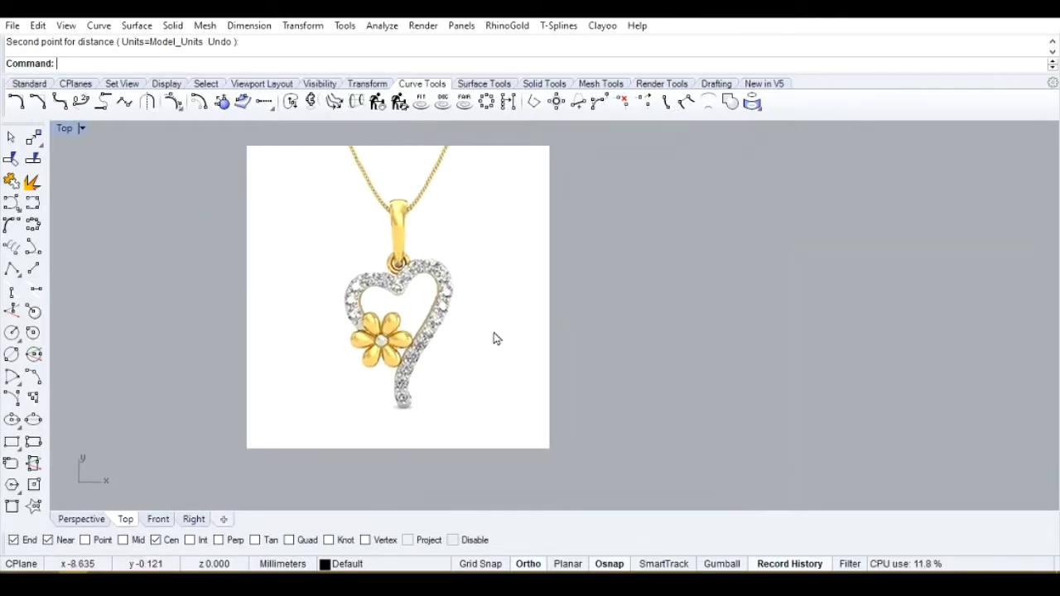
# Draw a vertical 16.8 mm line centred on the origin using BothSides
pyautogui.click(33, 268)
pyautogui.write('0')
pyautogui.press('Return')
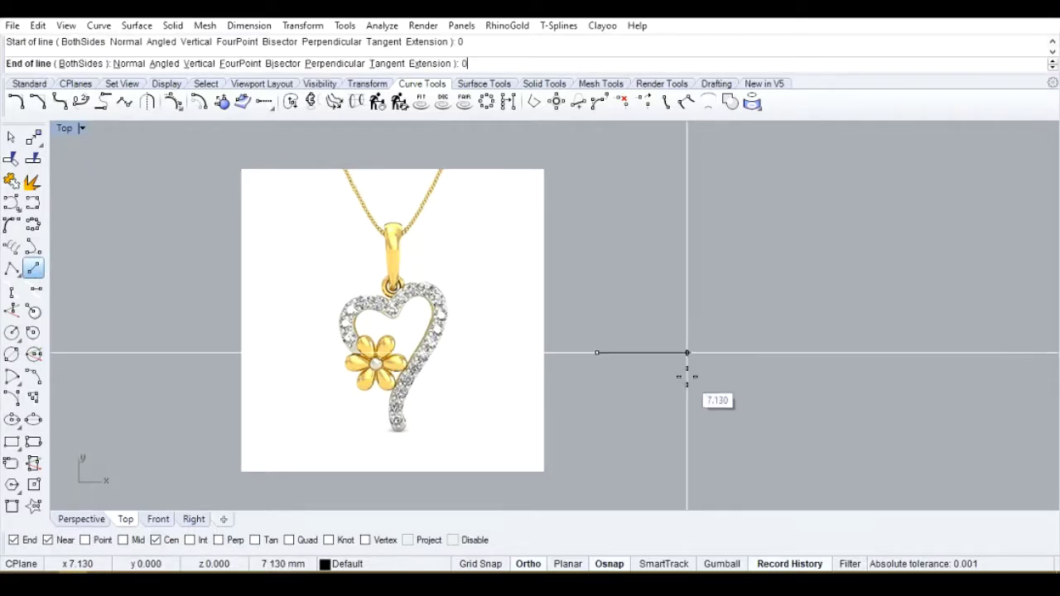
pyautogui.click(85, 64)
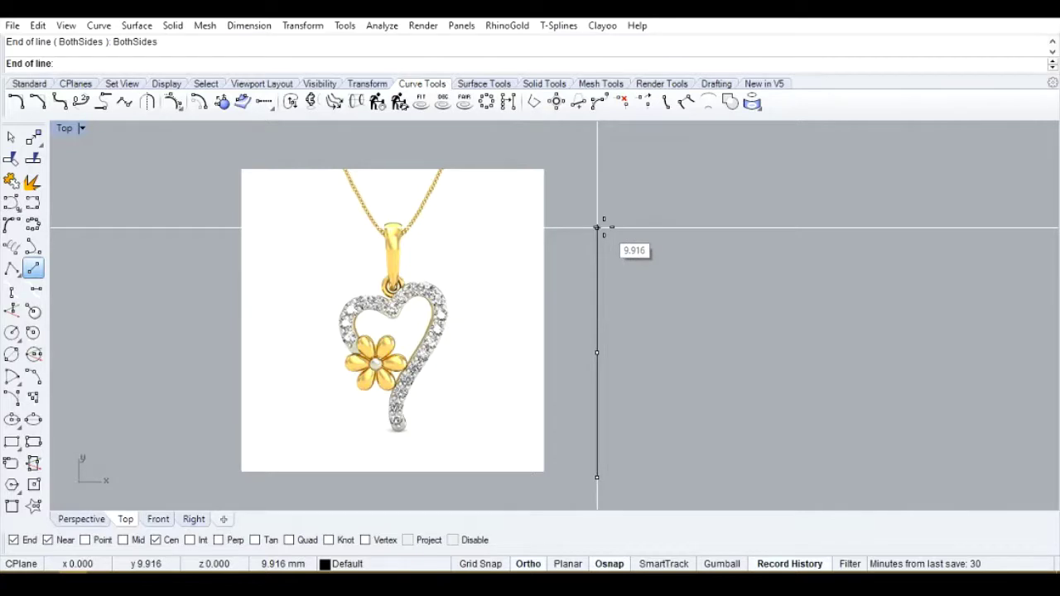
pyautogui.write('16.')
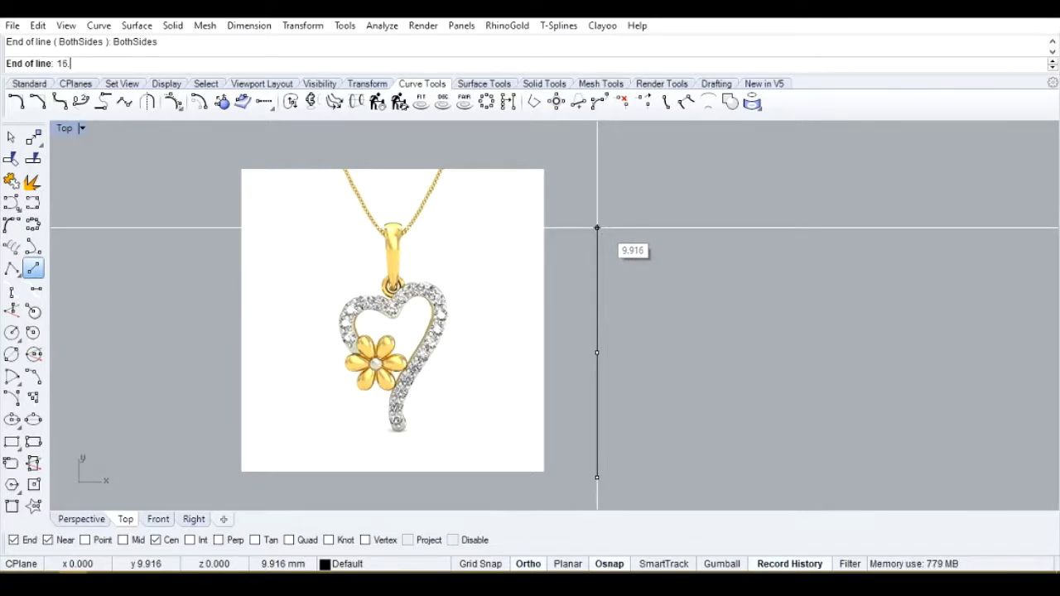
pyautogui.write('8/2')
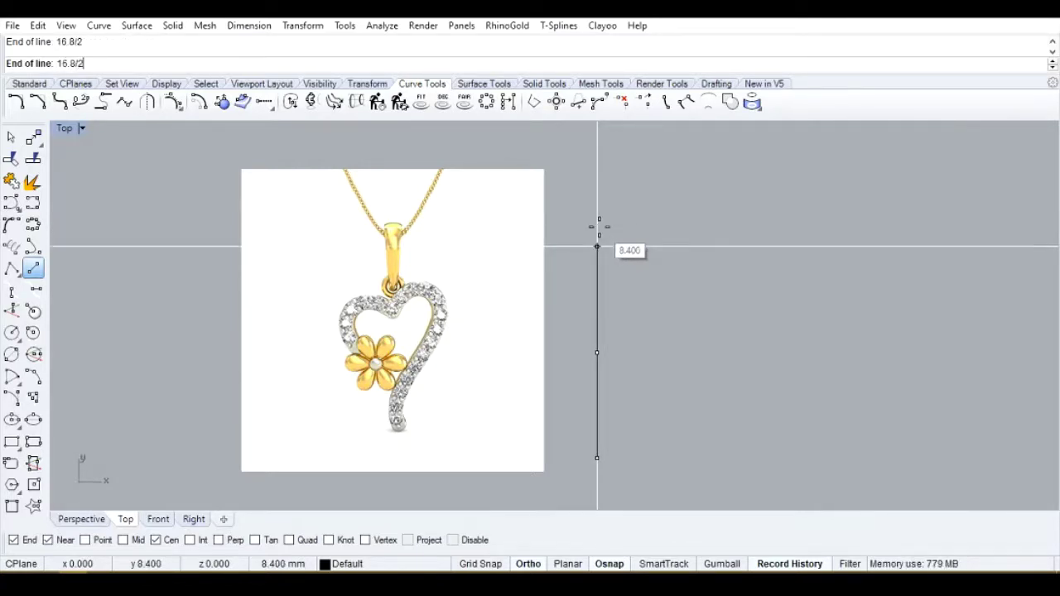
pyautogui.press('Return')
pyautogui.click(611, 181)
# Zoom and pan to enlarge the photo and line, then bring up the Top viewport title menu
pyautogui.scroll(-2, 610, 362)
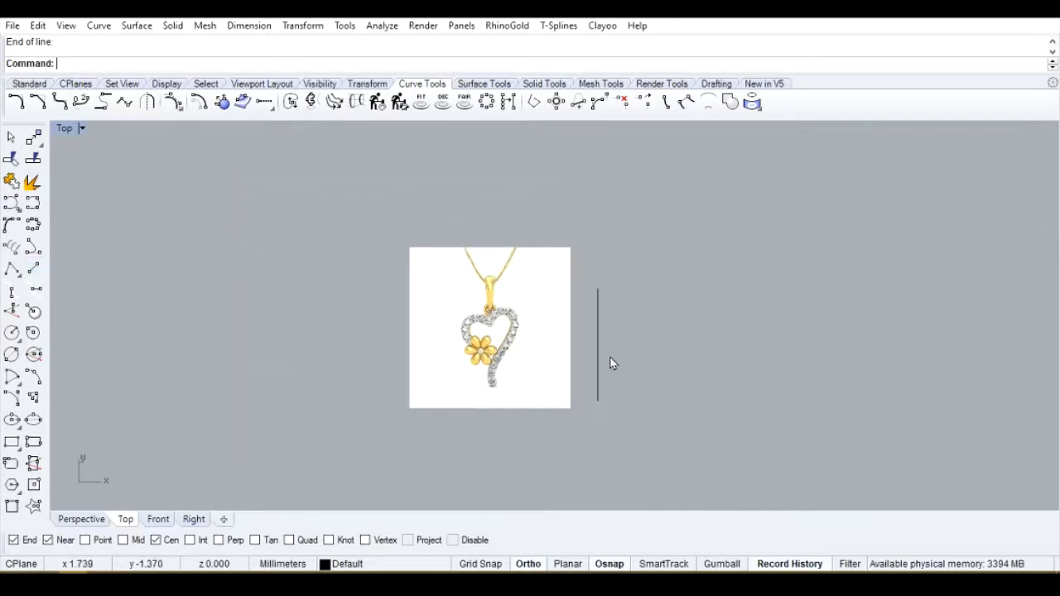
pyautogui.moveTo(610, 362); pyautogui.dragTo(648, 358, button='right')
pyautogui.scroll(2, 658, 343)
pyautogui.scroll(1, 658, 343)
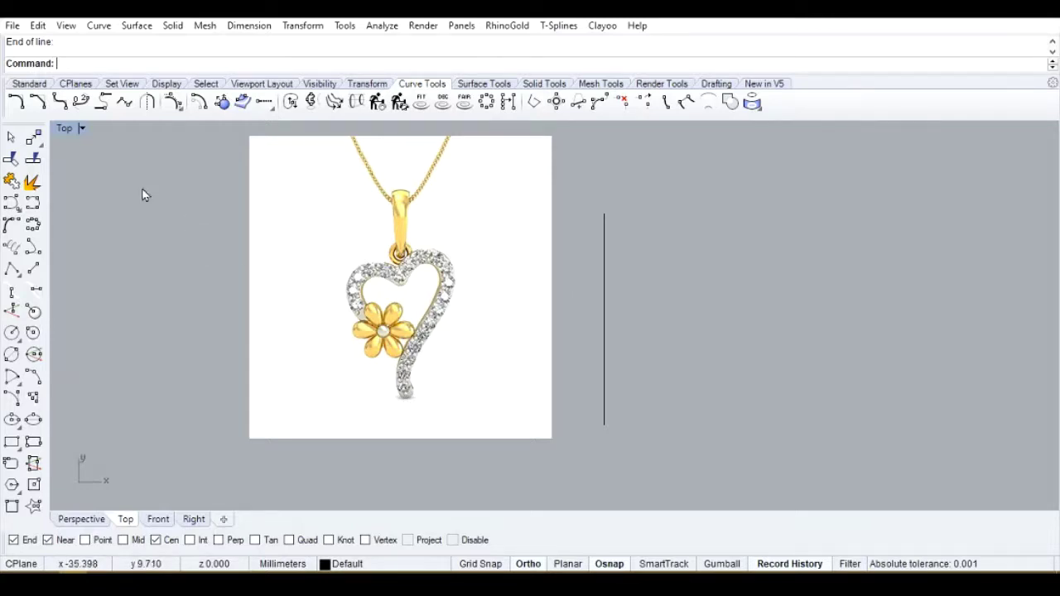
pyautogui.click(82, 131)
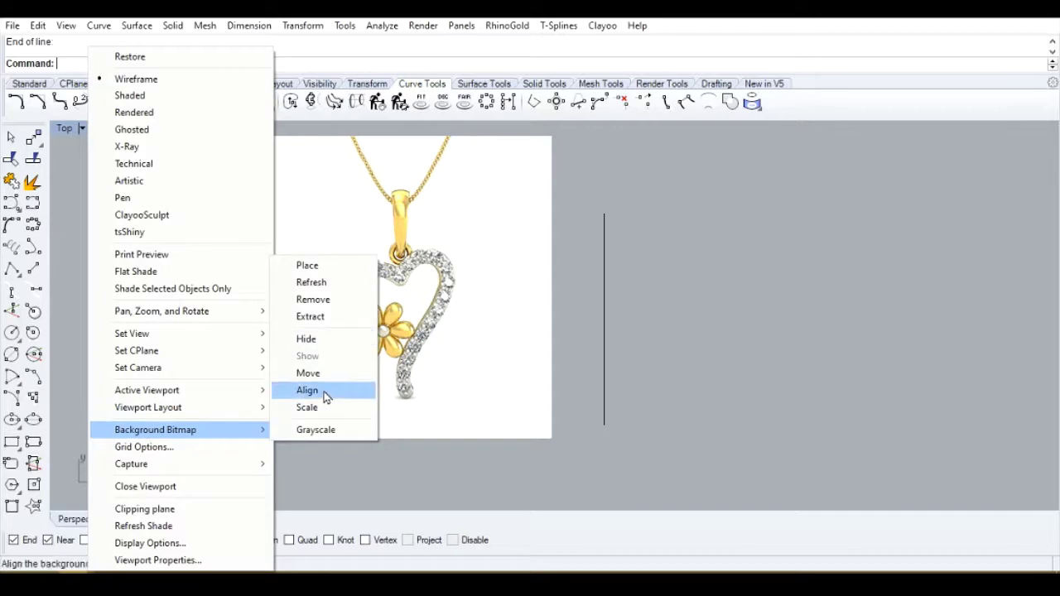
# Align the photo by mapping bail top and heart tip to the vertical line's top and bottom
pyautogui.click(325, 391)
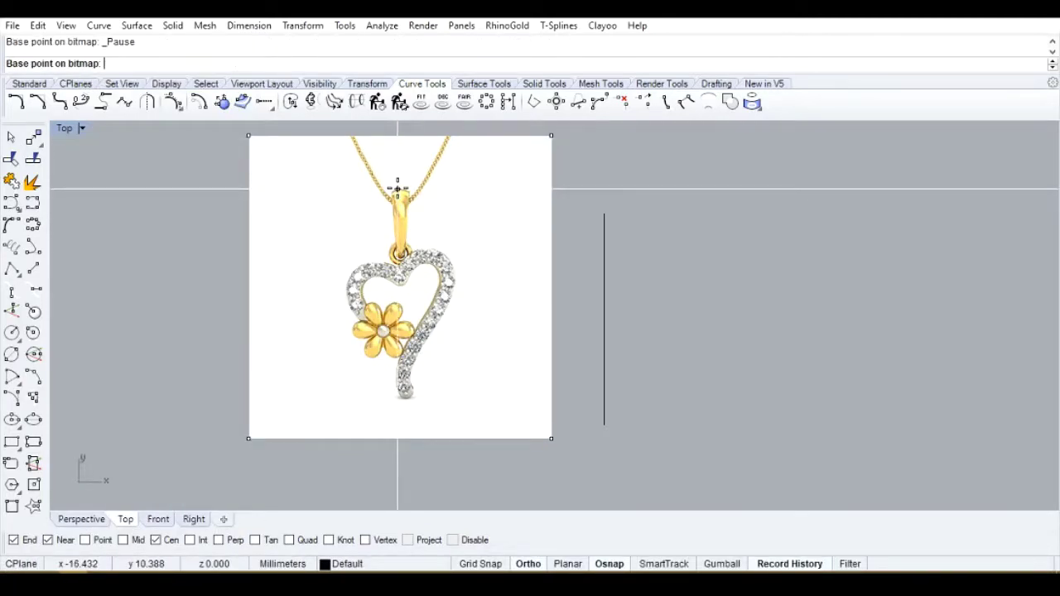
pyautogui.click(399, 189)
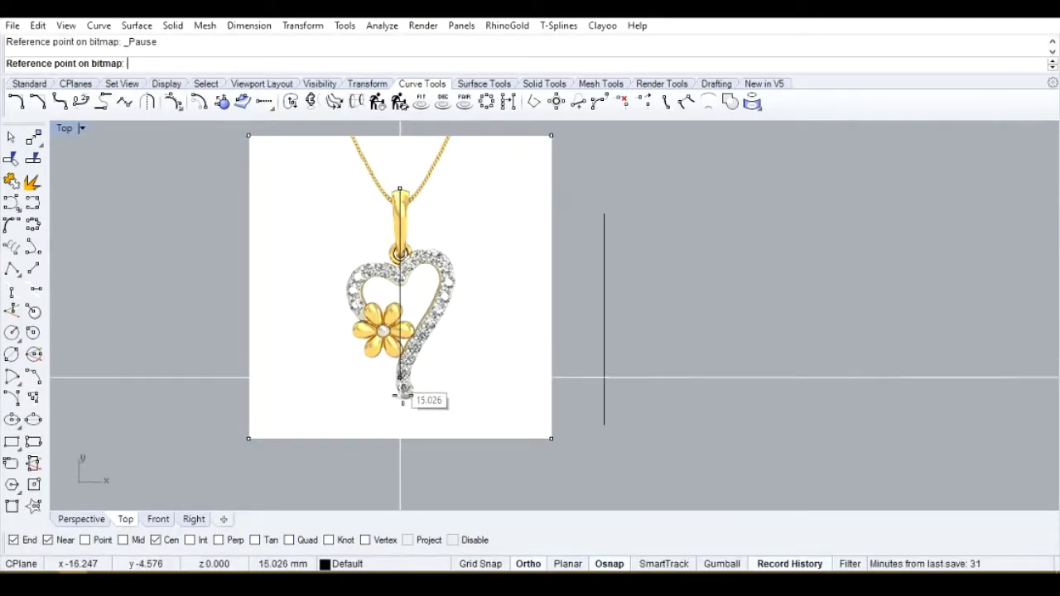
pyautogui.scroll(1, 397, 397)
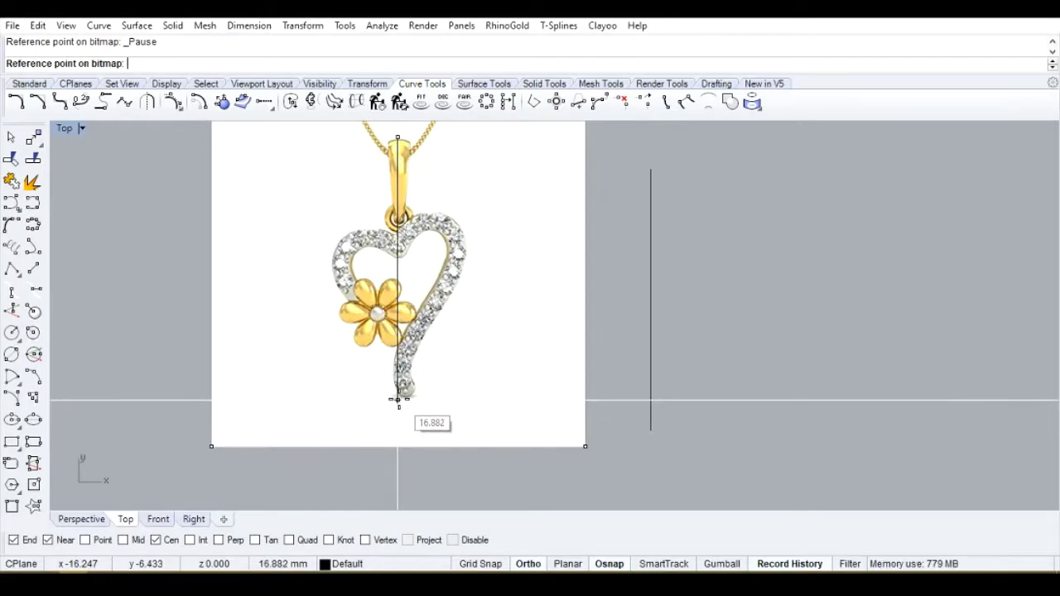
pyautogui.click(407, 391)
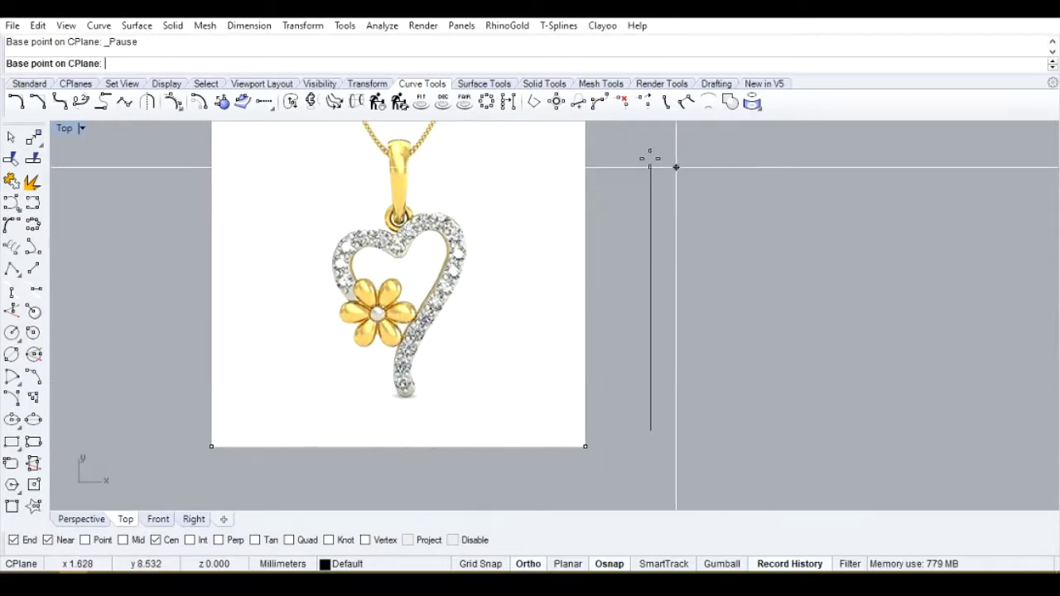
pyautogui.click(649, 167)
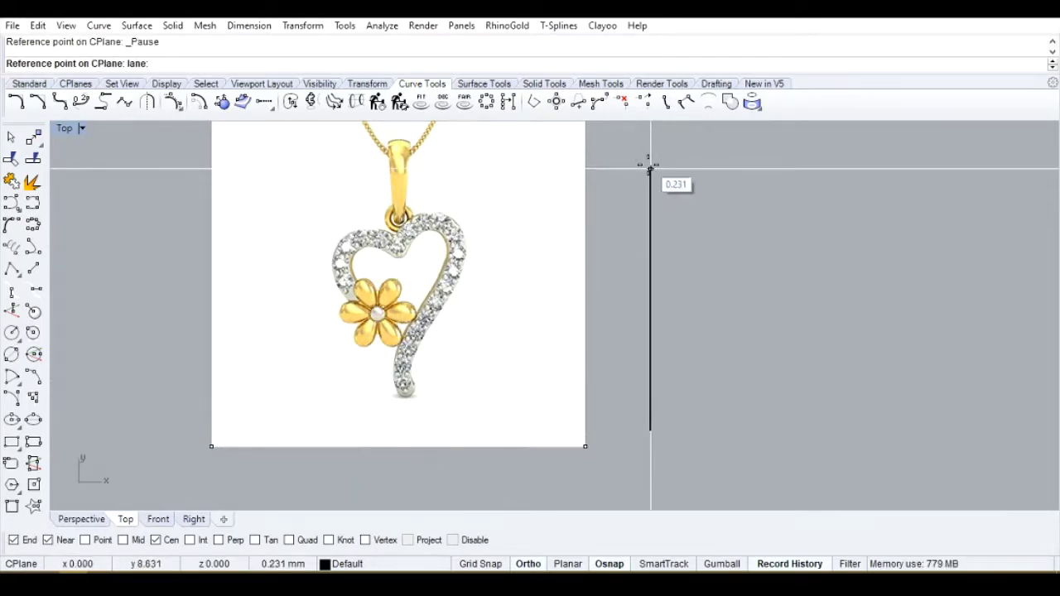
pyautogui.click(649, 432)
# Zoom and pan to recentre the realigned pendant photo
pyautogui.scroll(-3, 699, 419)
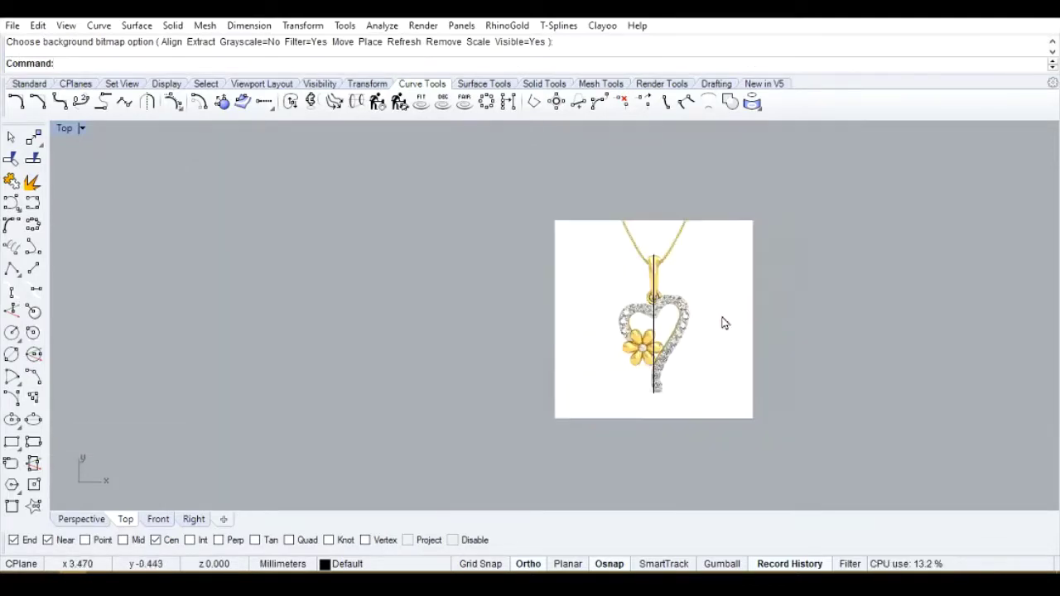
pyautogui.scroll(3, 690, 311)
pyautogui.scroll(-1, 639, 320)
pyautogui.scroll(-2, 655, 322)
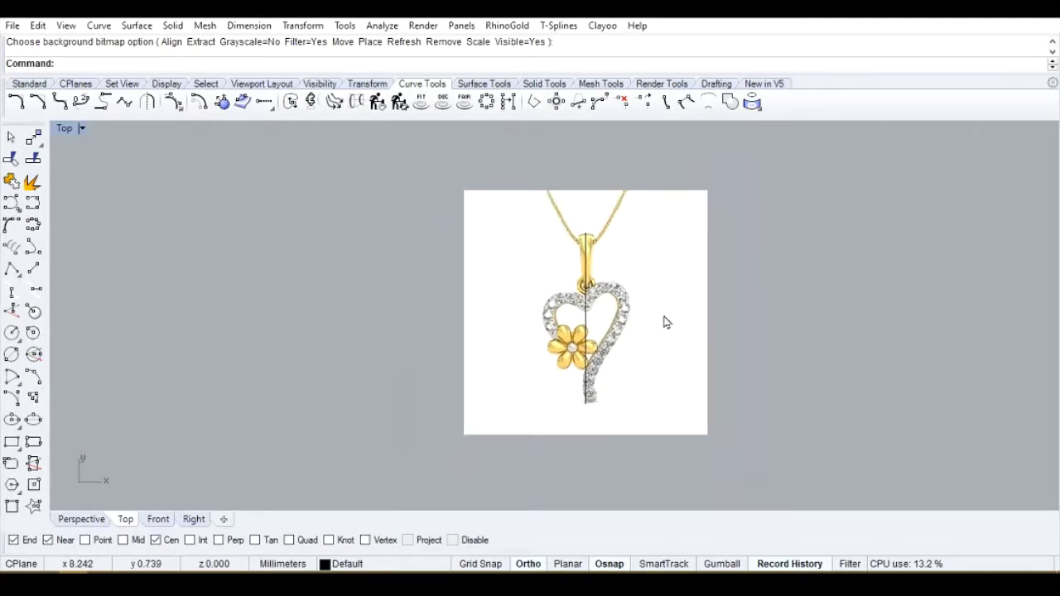
pyautogui.scroll(3, 597, 319)
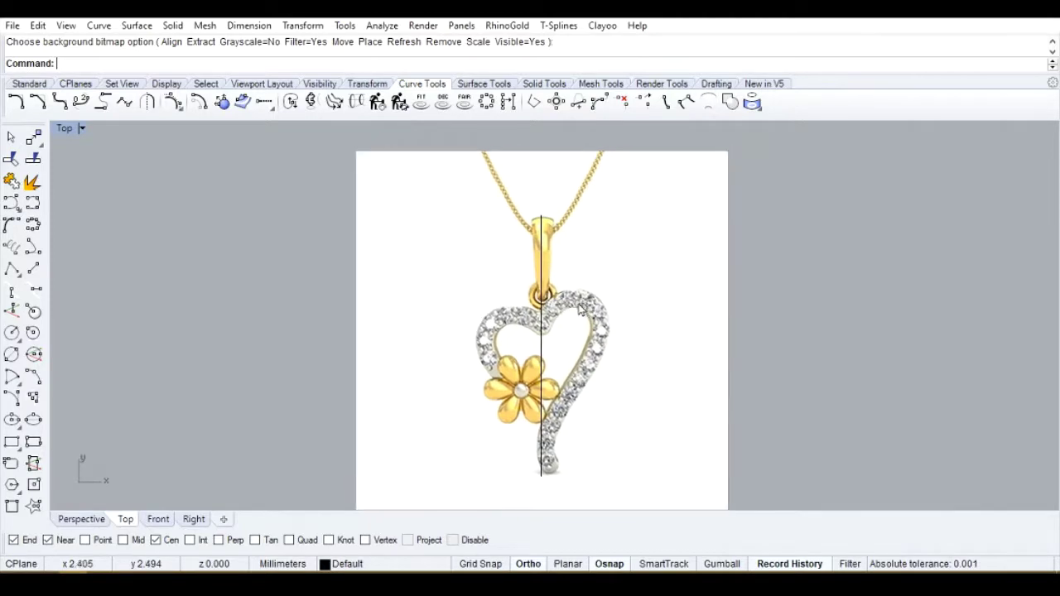
pyautogui.moveTo(596, 366); pyautogui.dragTo(588, 341, button='right')
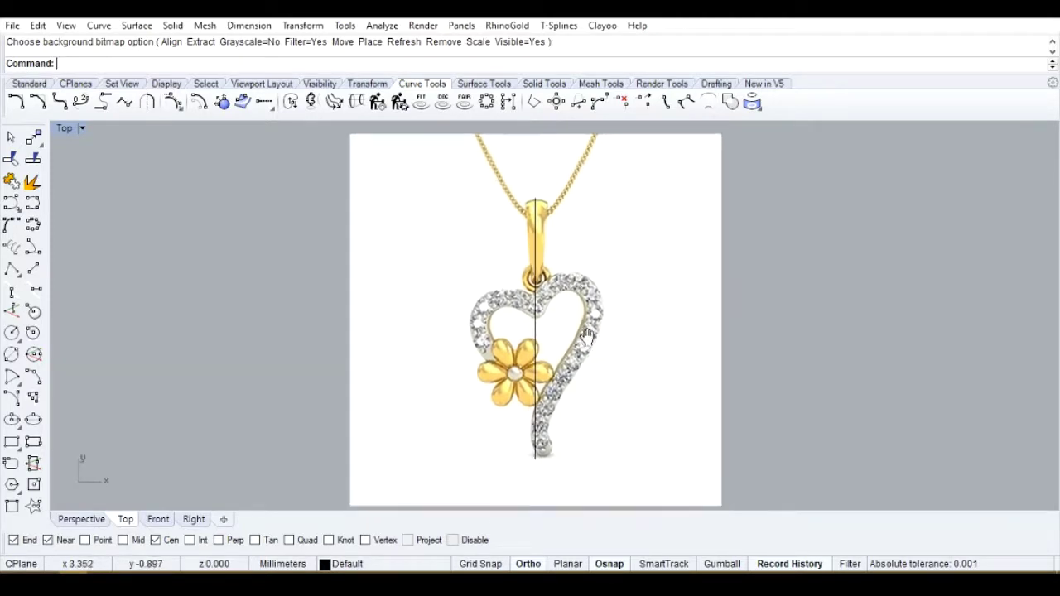